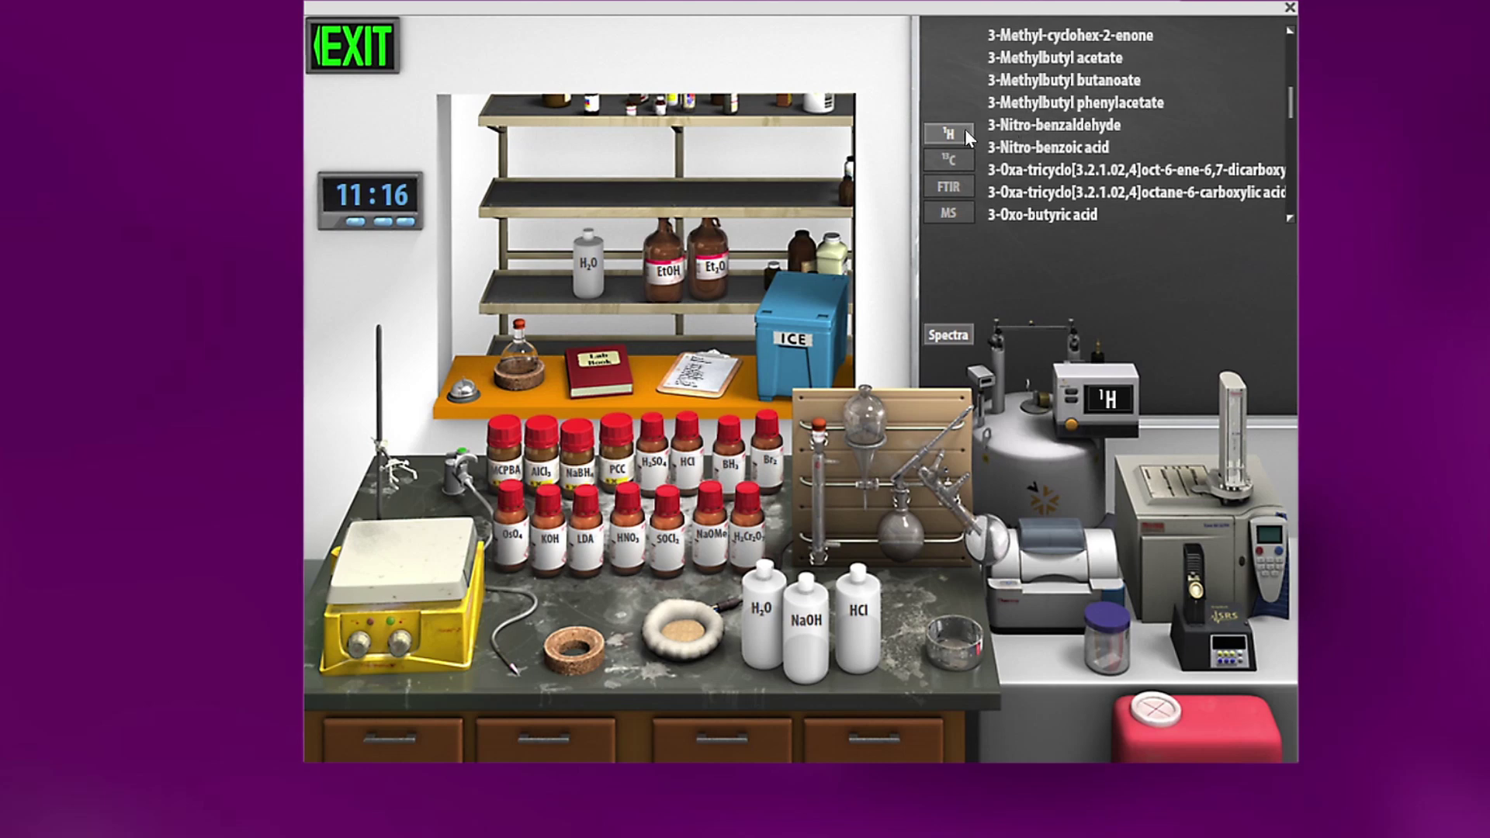
- Display the reference 1H NMR spectrum of 3-methylbutyl phenylacetate, save it and close the spectrum
{"action": "left_click", "coordinate": [1046, 102]}
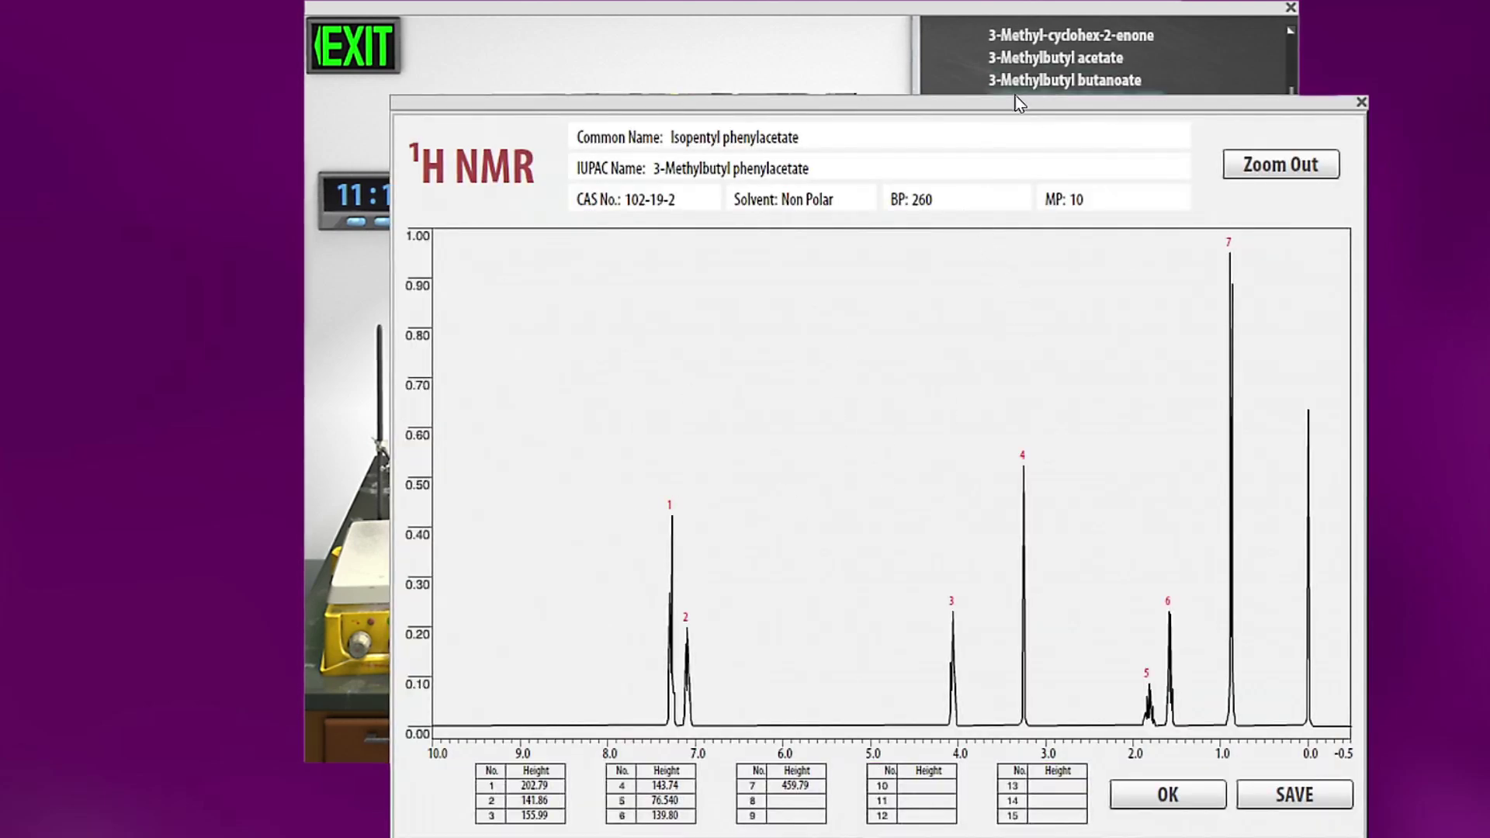
{"action": "left_click_drag", "start_coordinate": [1015, 101], "coordinate": [1017, 14]}
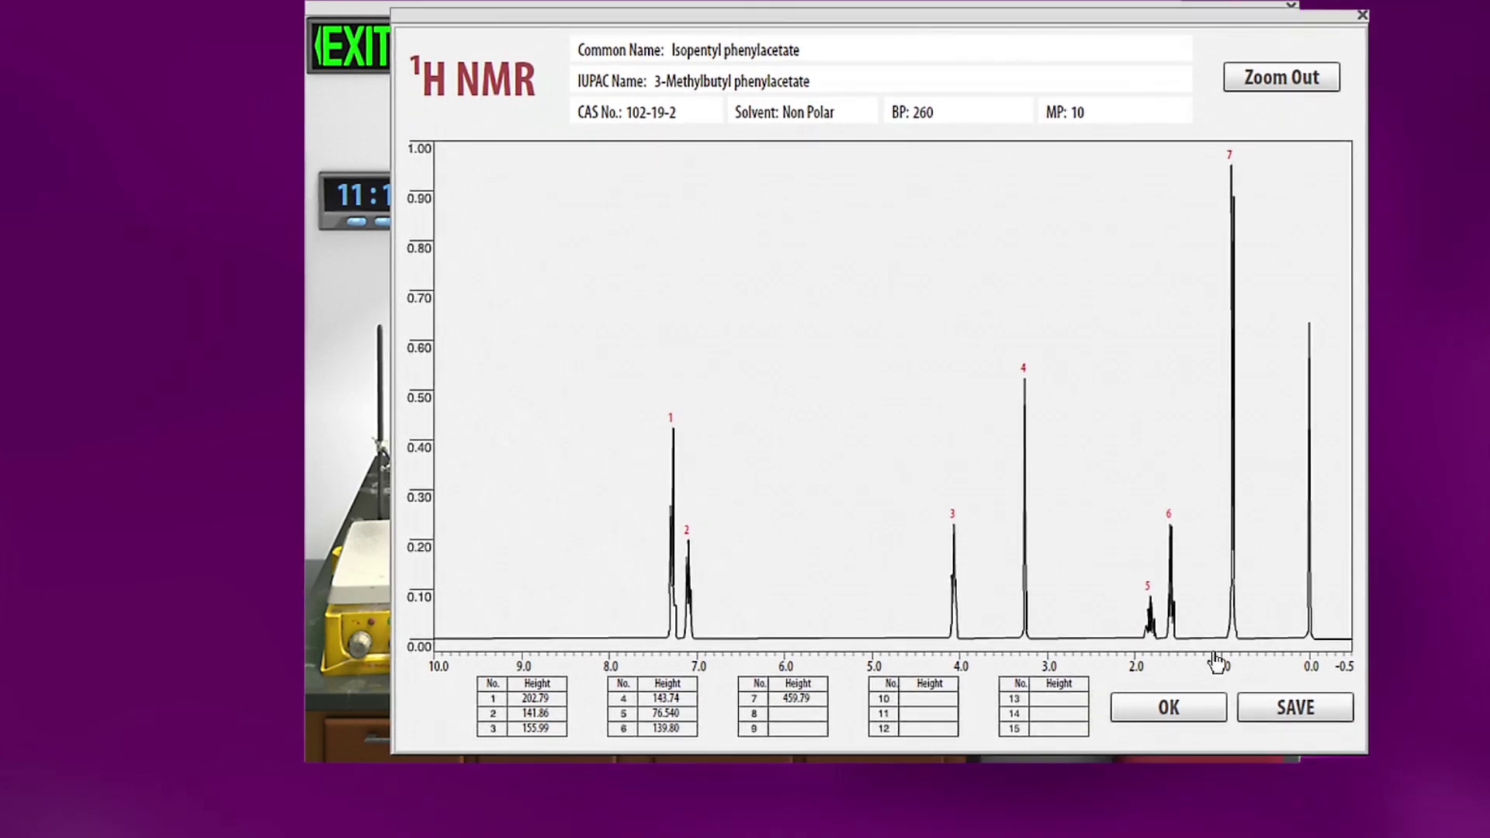
{"action": "left_click", "coordinate": [1295, 715]}
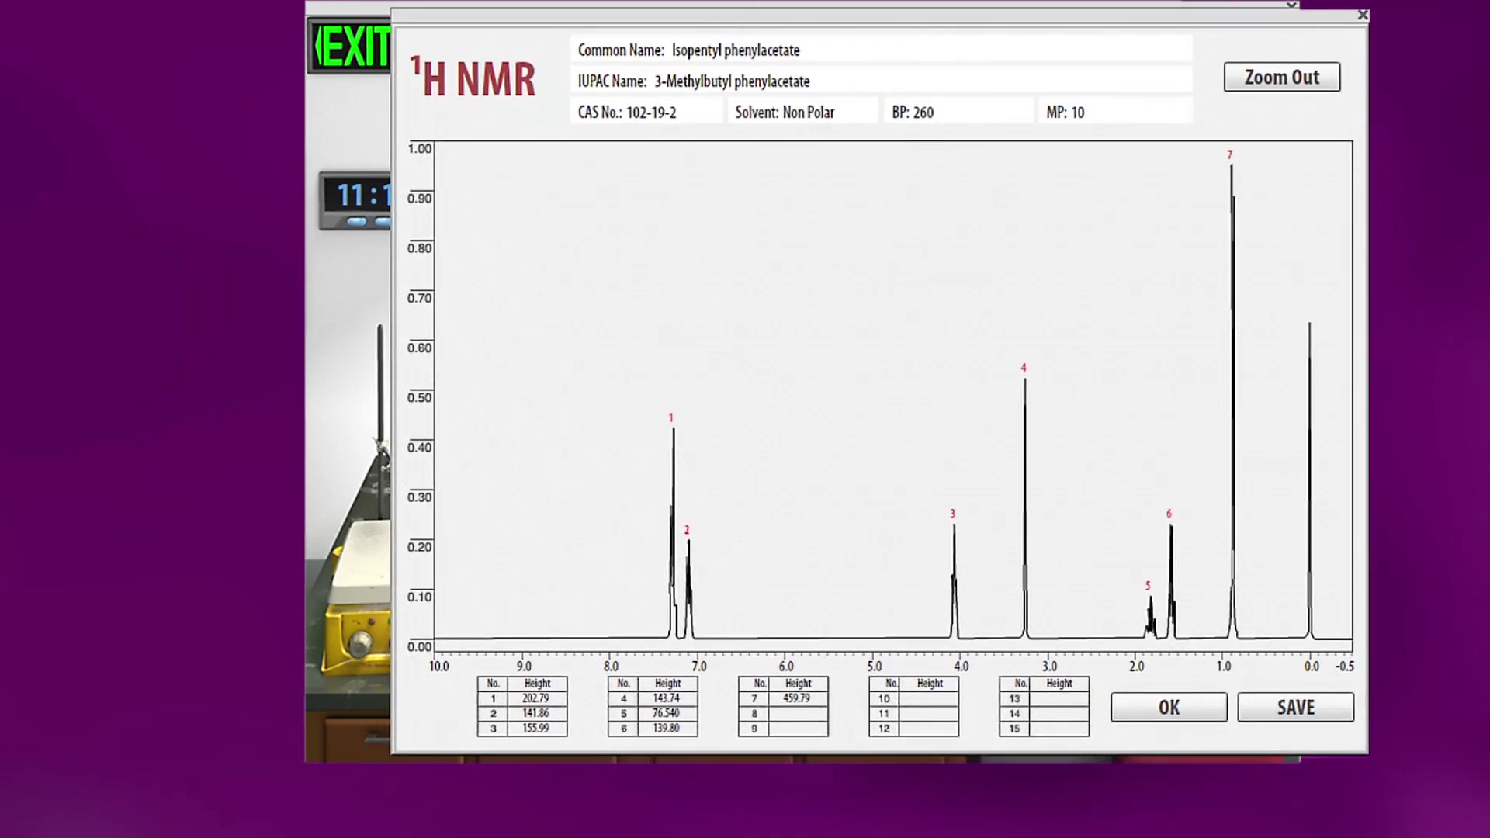
{"action": "left_click", "coordinate": [1364, 16]}
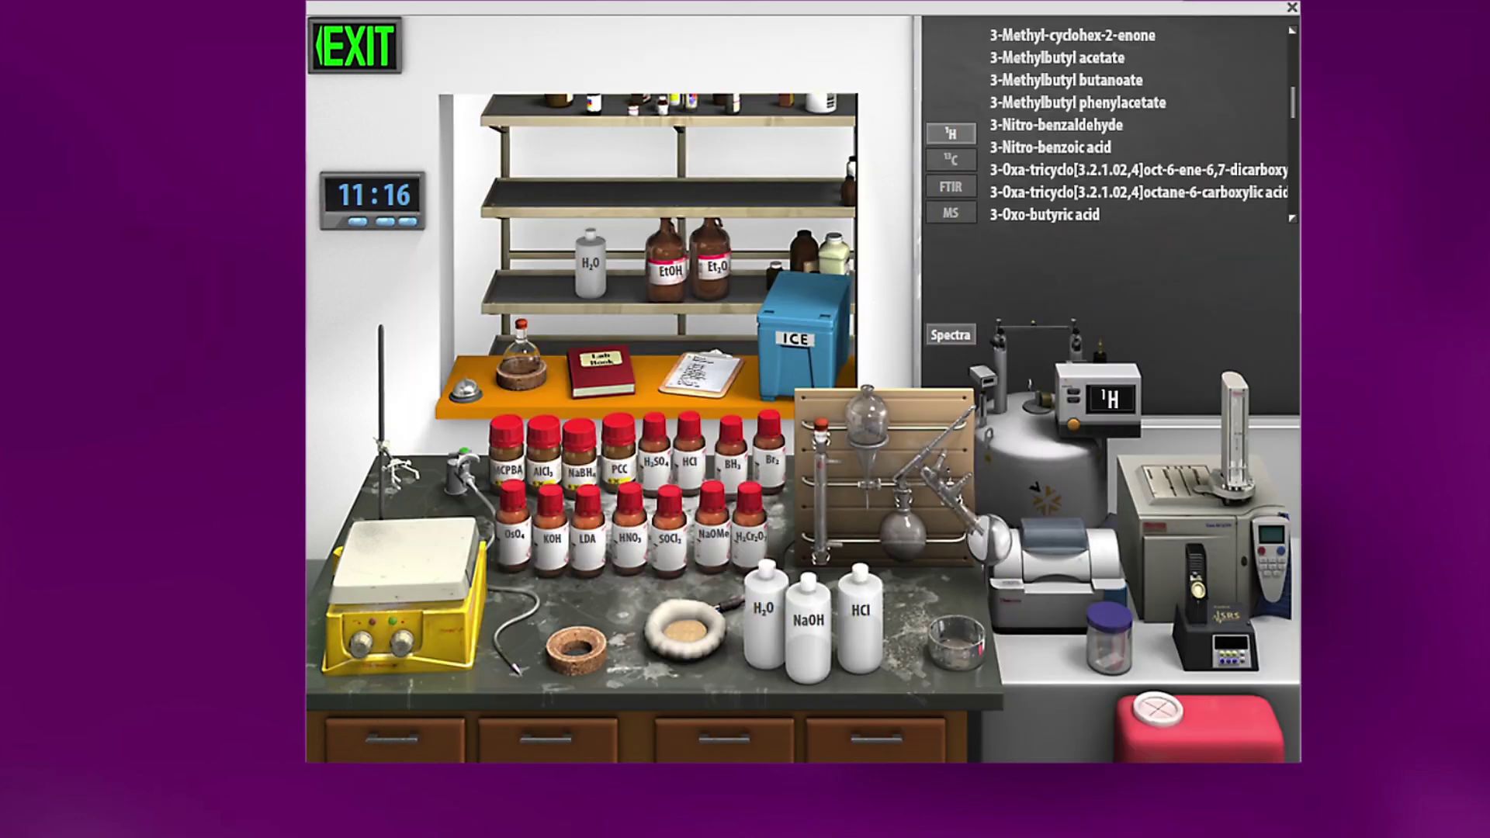
- View the reference FTIR spectrum of 3-methylbutyl phenylacetate, and close it after examining the absorption bands
{"action": "left_click", "coordinate": [944, 189]}
{"action": "left_click", "coordinate": [1090, 107]}
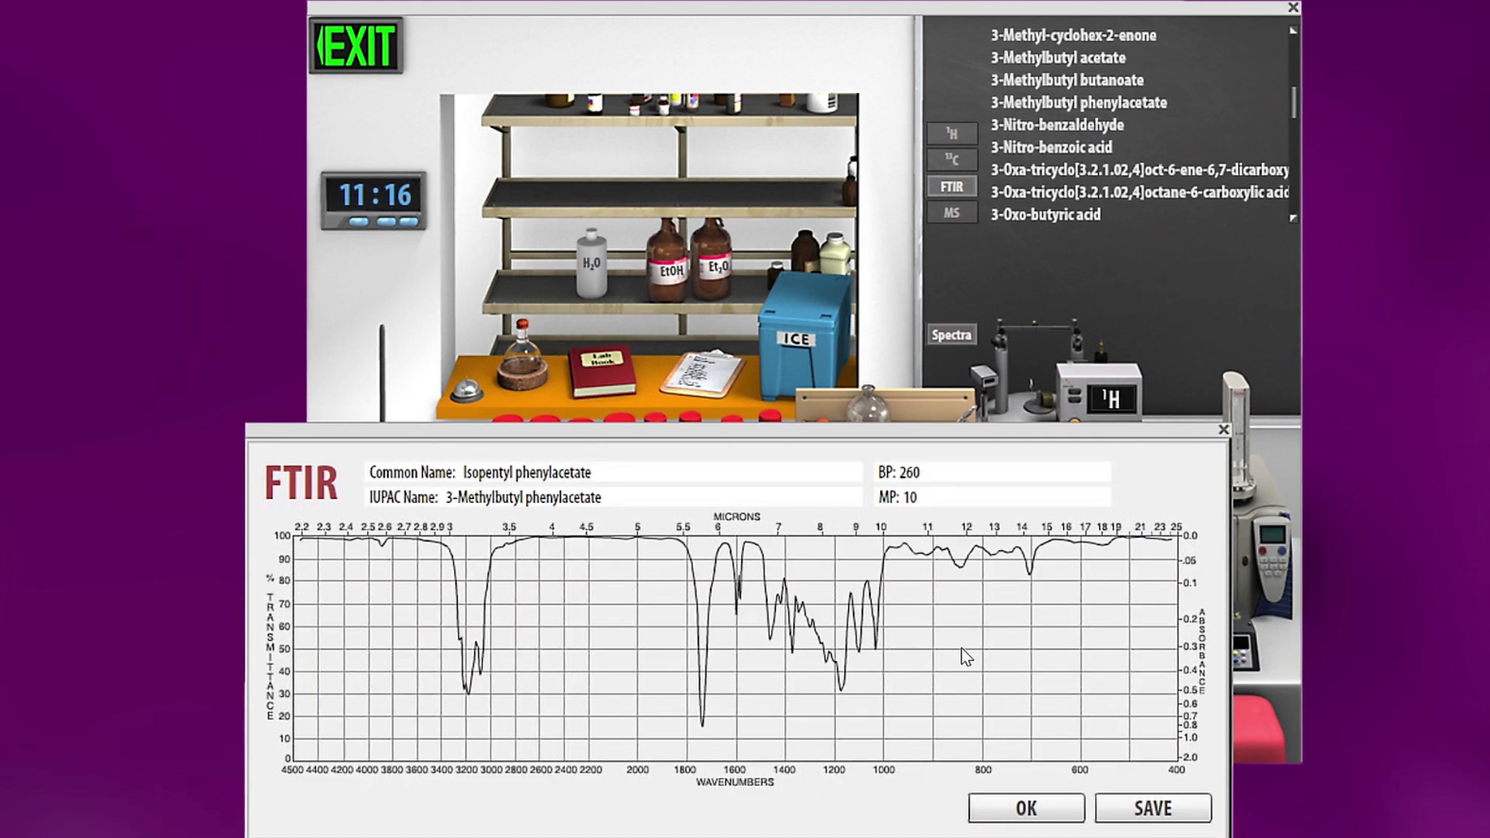
{"action": "left_click", "coordinate": [1224, 429]}
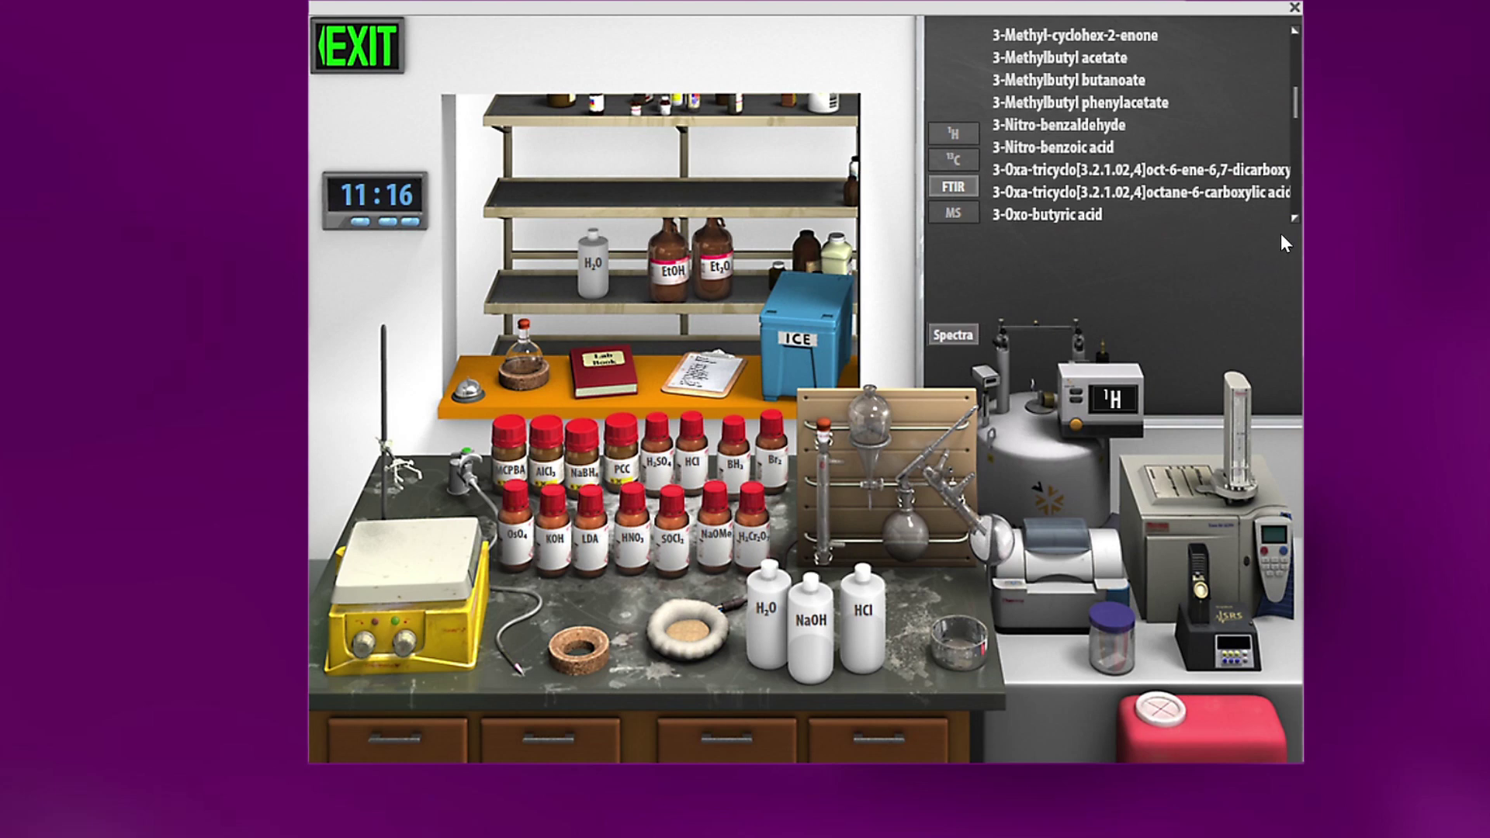
- Choose the Esterification reaction and load the flask with 2-phenylacetic acid, 3-methyl-1-butanol and diethyl ether as solvent
{"action": "left_click", "coordinate": [944, 340]}
{"action": "left_click", "coordinate": [1183, 30]}
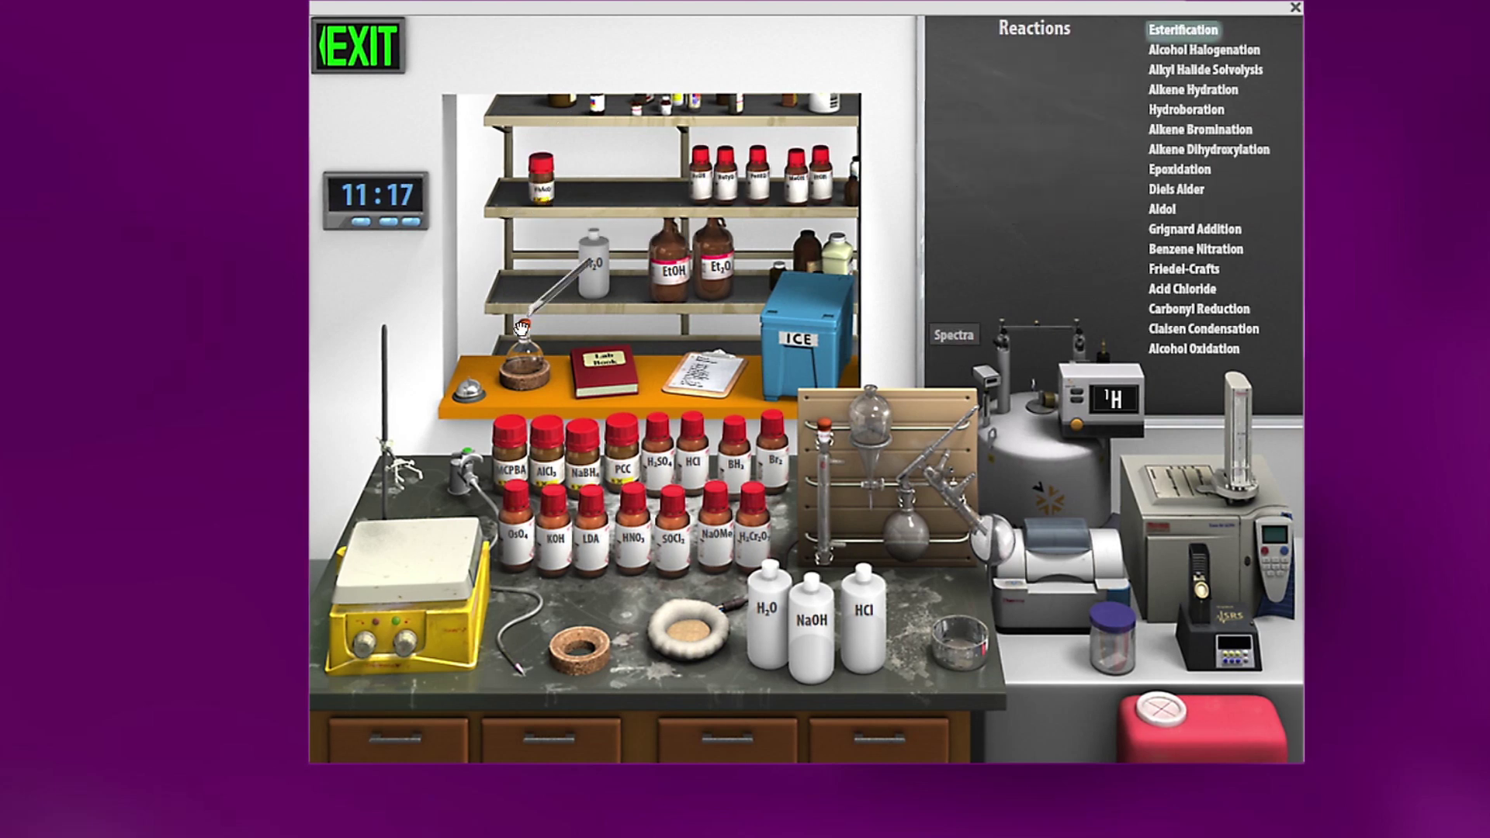
{"action": "left_click", "coordinate": [764, 165]}
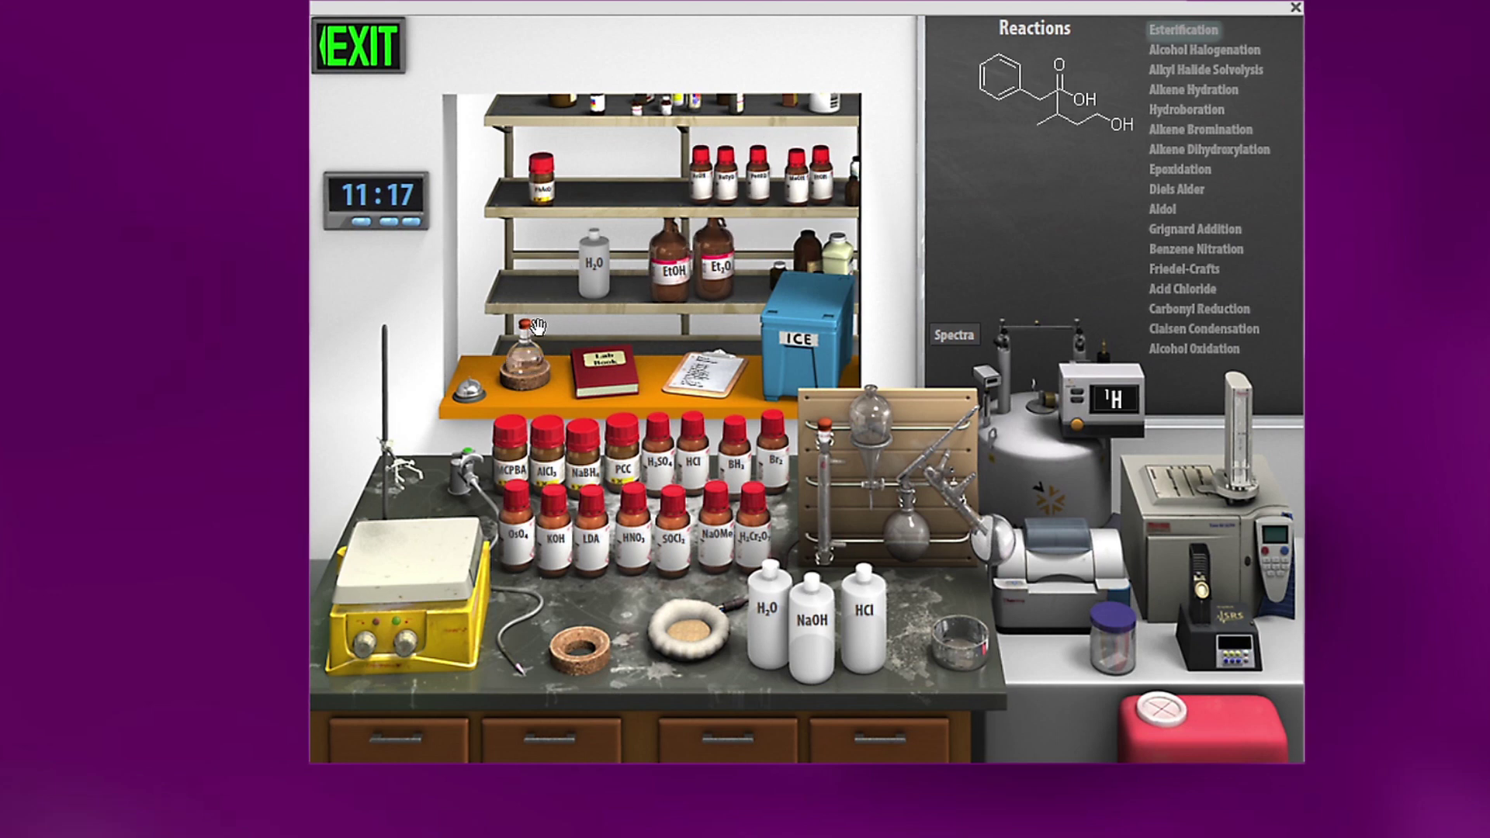
{"action": "left_click", "coordinate": [672, 260]}
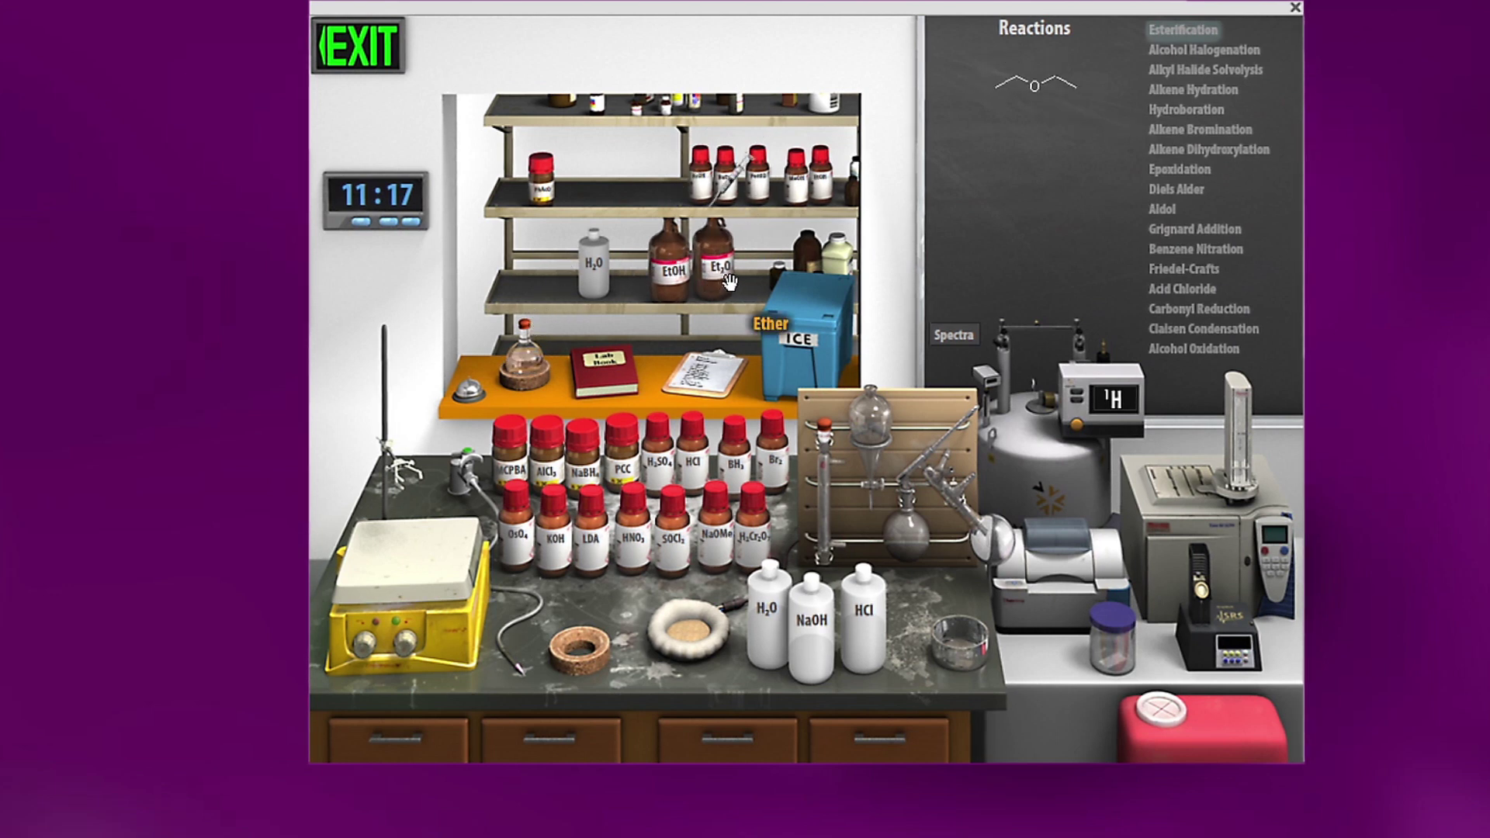
{"action": "mouse_move", "coordinate": [526, 335]}
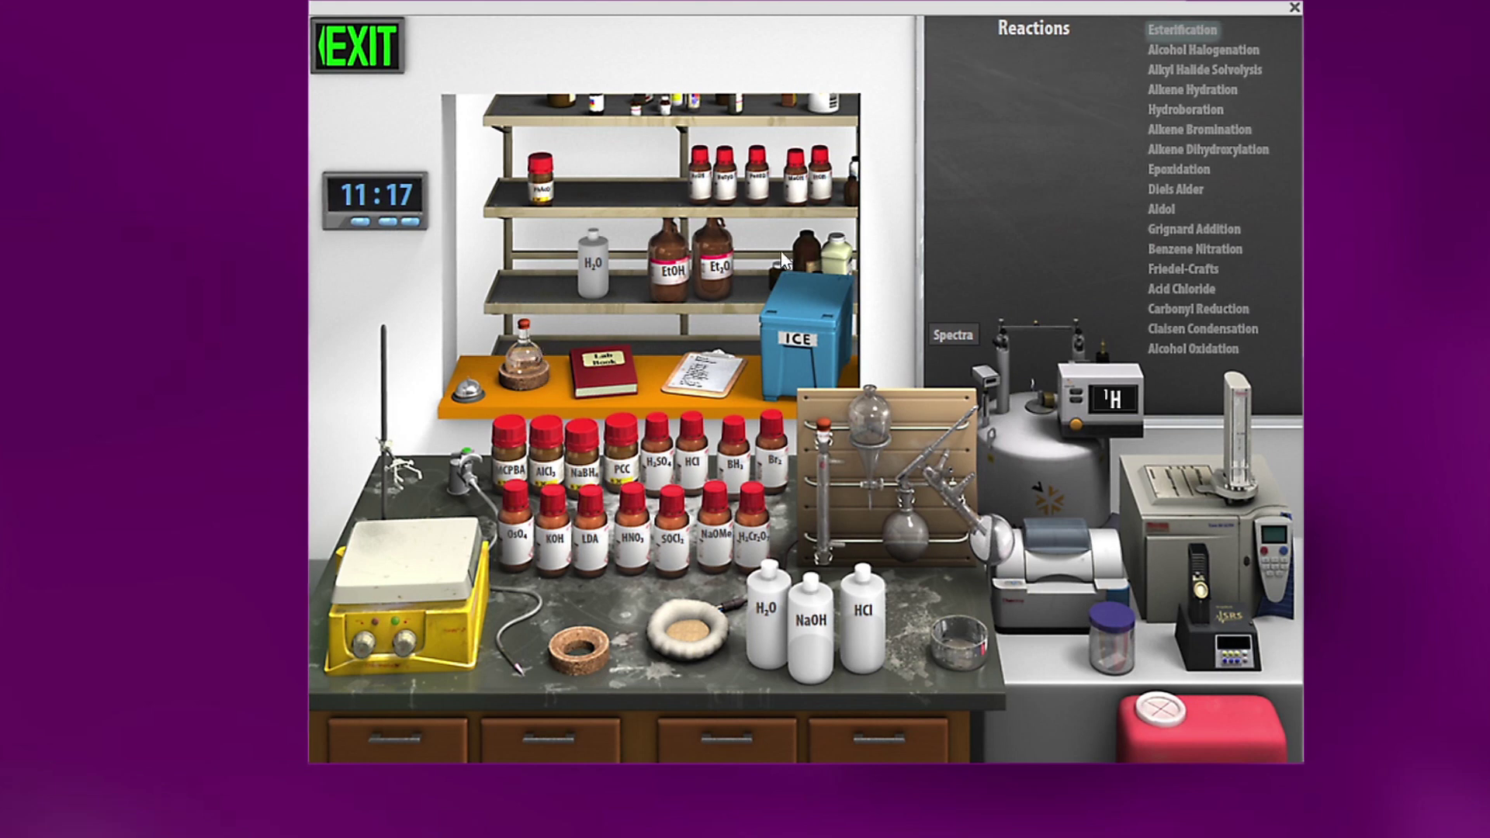
{"action": "left_click", "coordinate": [714, 260]}
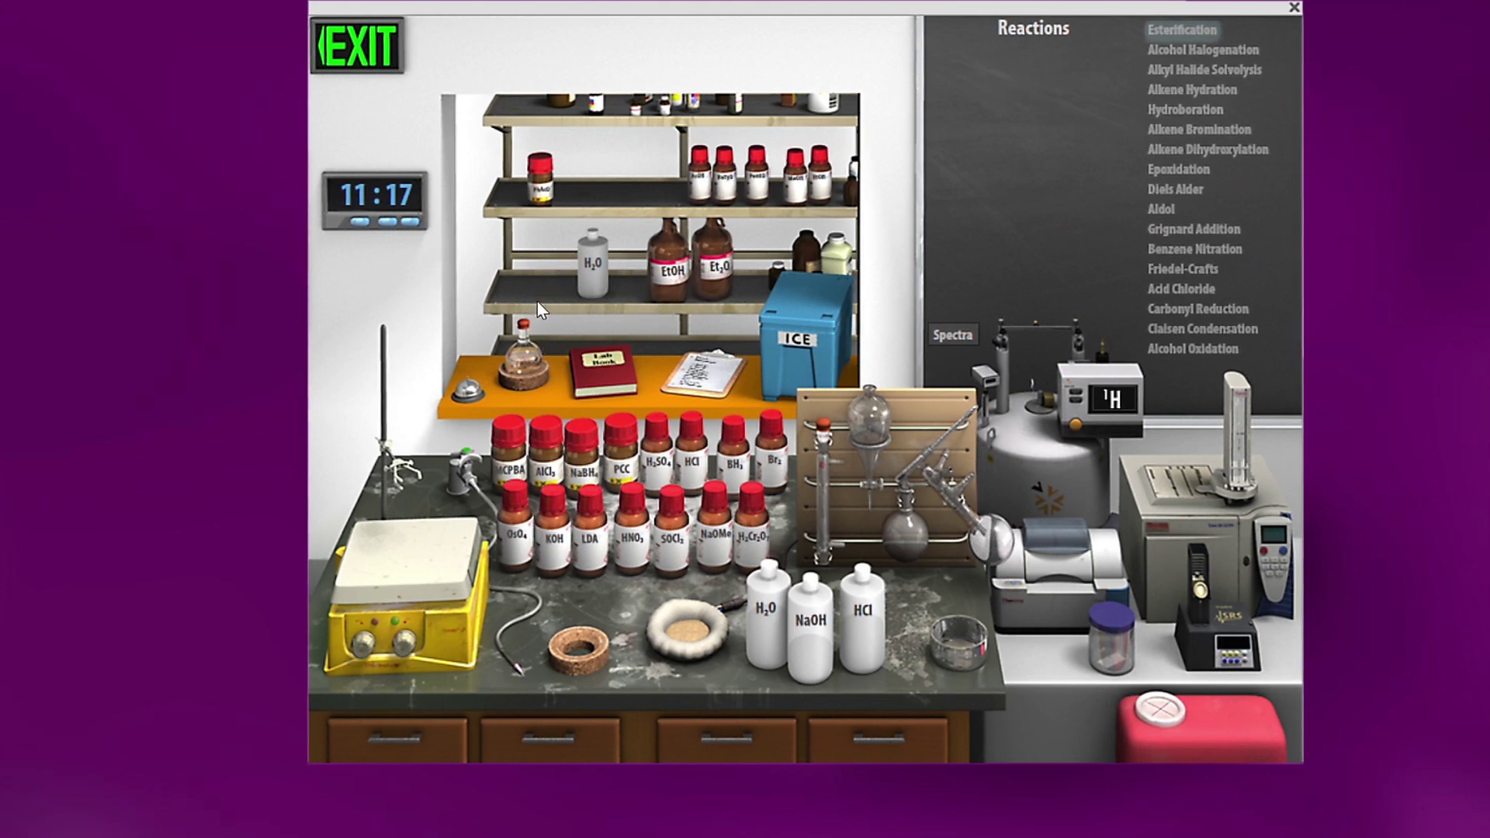
- Place the loaded flask on the stir plate and add H2SO4 to the reaction mixture
{"action": "left_click_drag", "start_coordinate": [522, 353], "coordinate": [448, 503]}
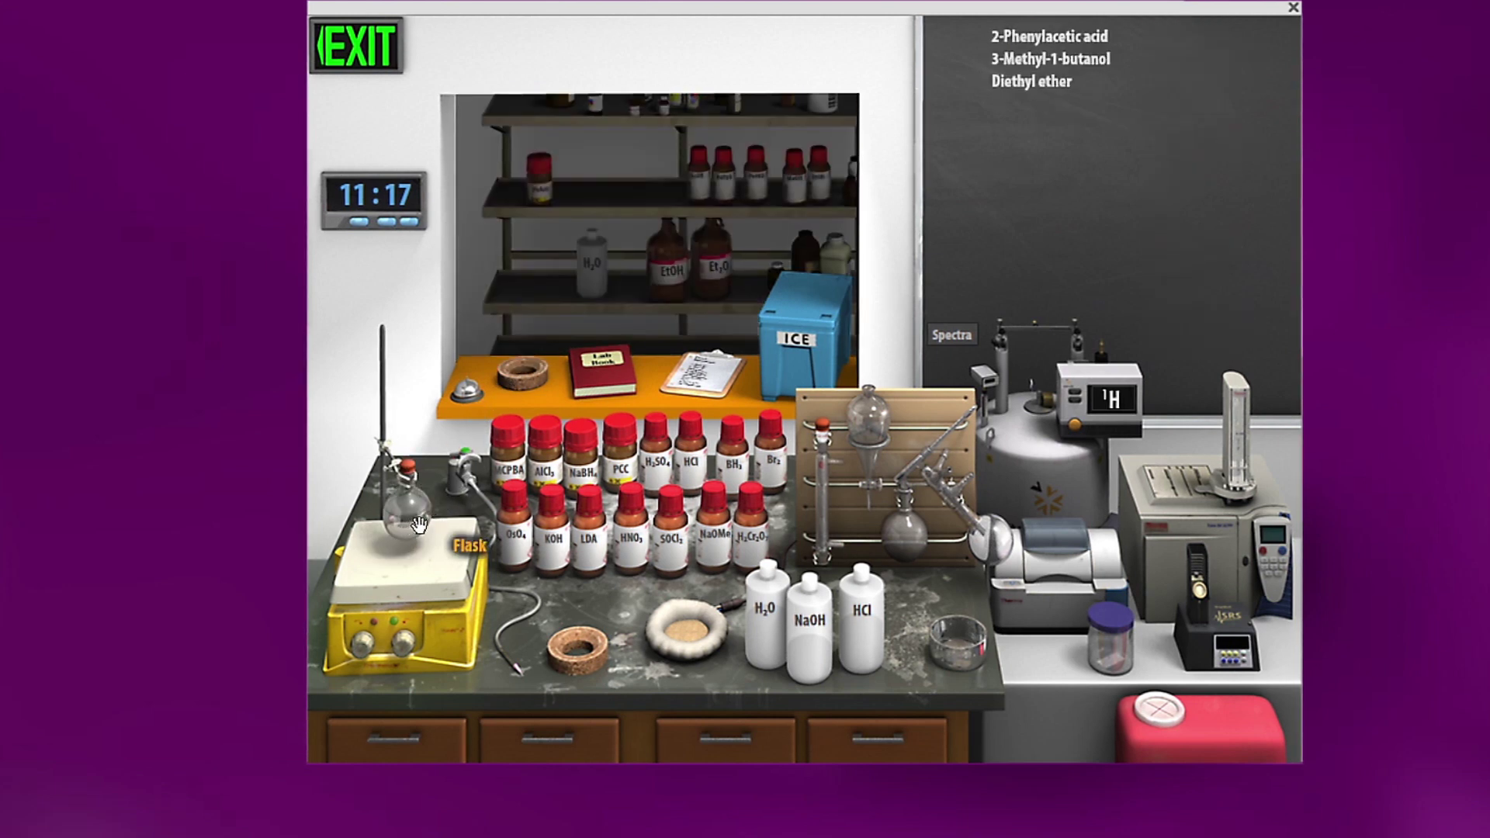
{"action": "mouse_move", "coordinate": [668, 475]}
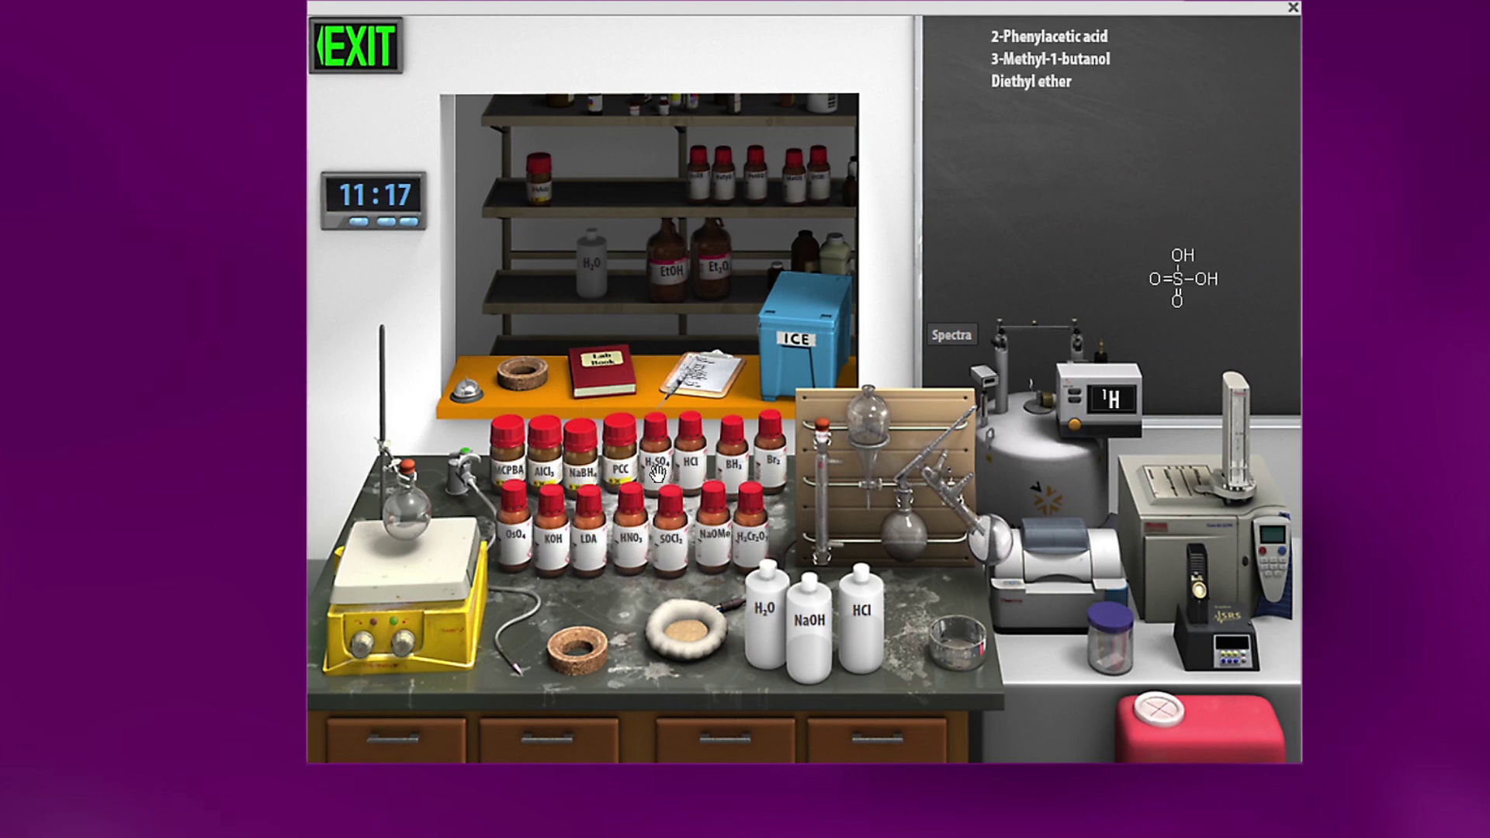
{"action": "left_click_drag", "start_coordinate": [658, 471], "coordinate": [408, 497]}
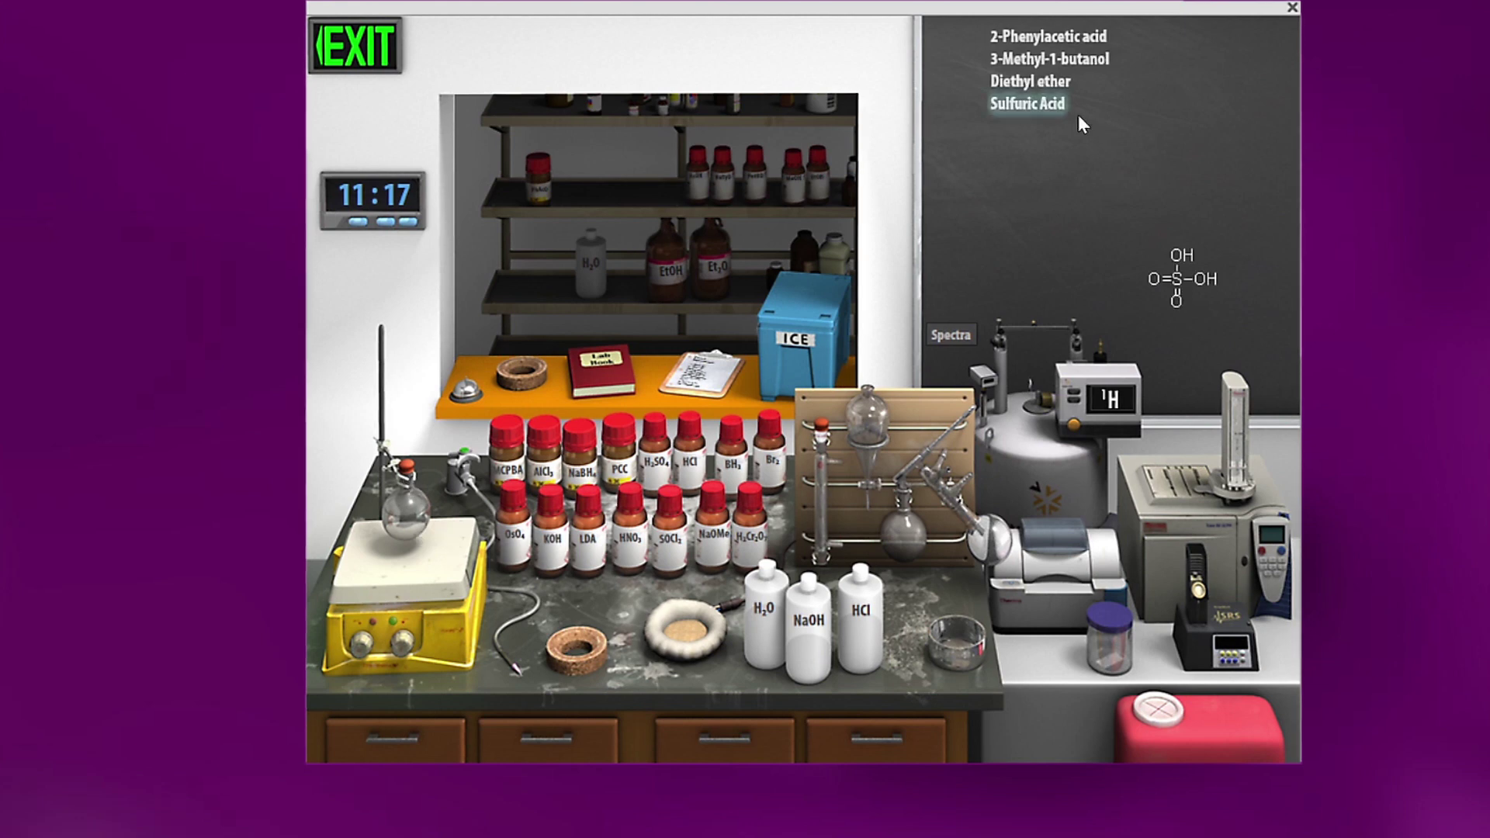
- Assemble the reflux setup with the heating mantle, condenser and gas line, and start stirring the reaction
{"action": "mouse_move", "coordinate": [992, 118]}
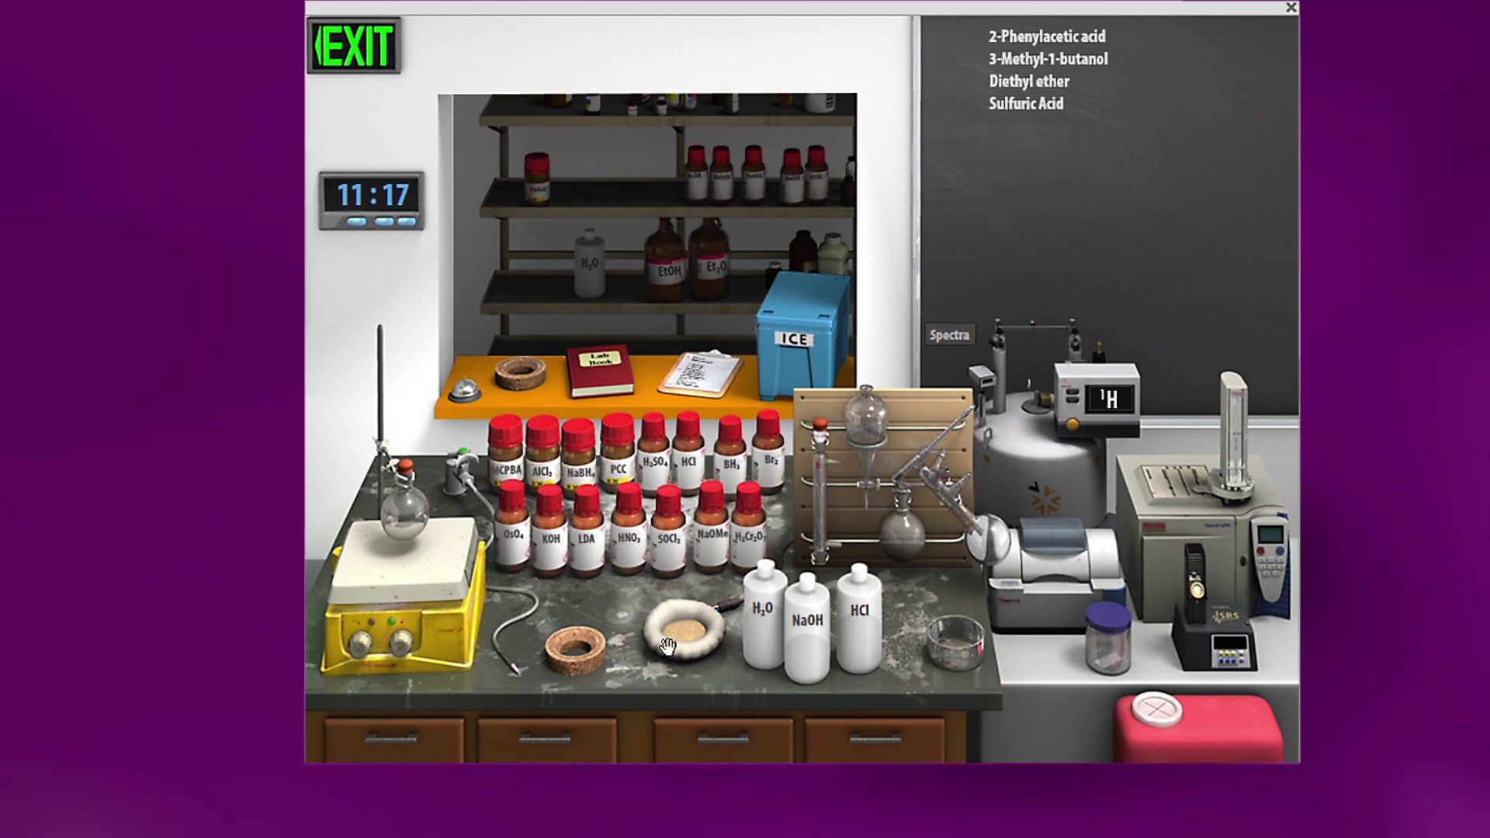
{"action": "left_click_drag", "start_coordinate": [667, 646], "coordinate": [412, 552]}
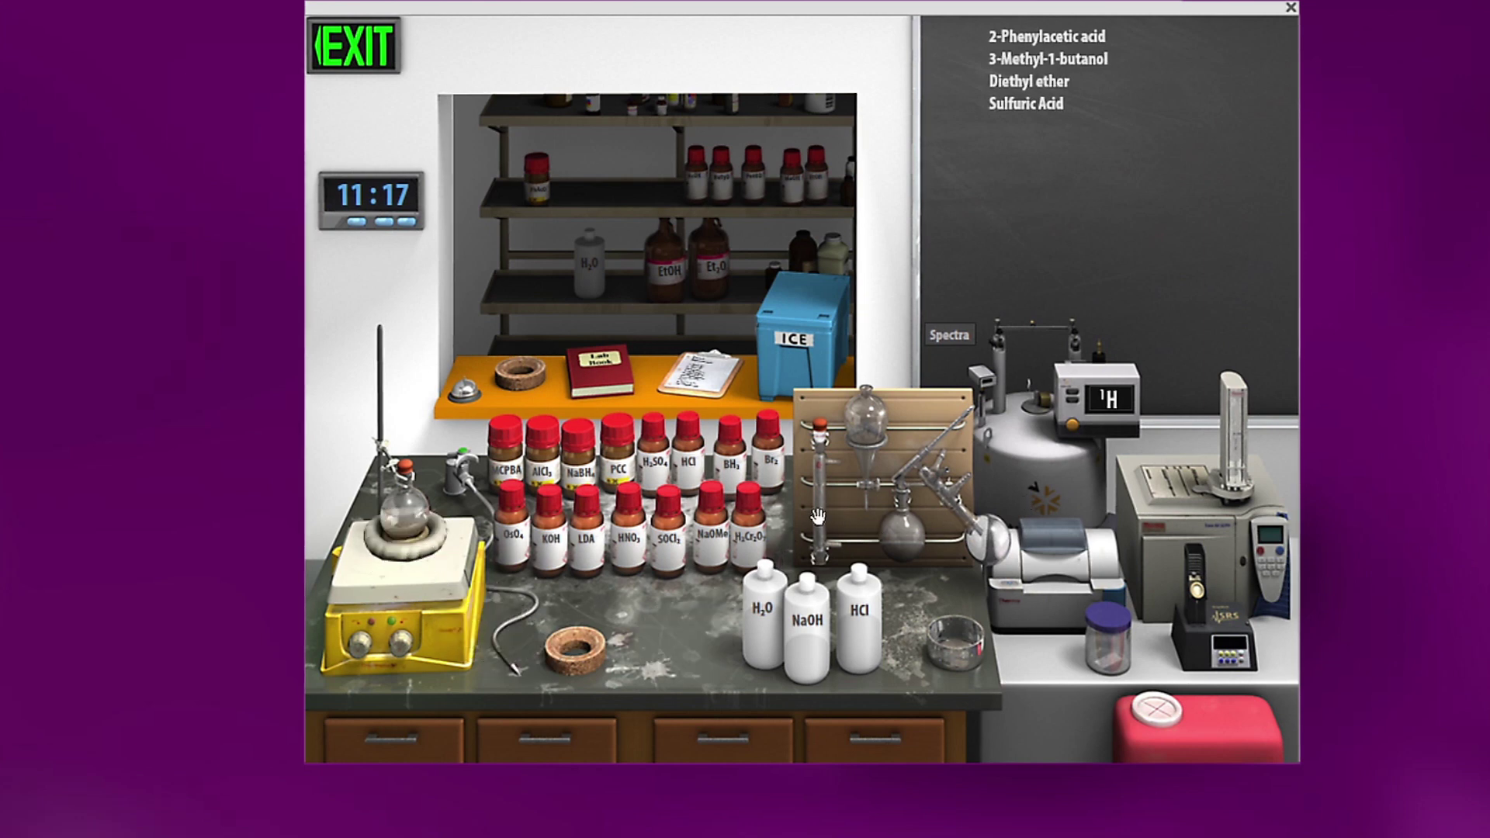
{"action": "left_click_drag", "start_coordinate": [818, 515], "coordinate": [375, 429]}
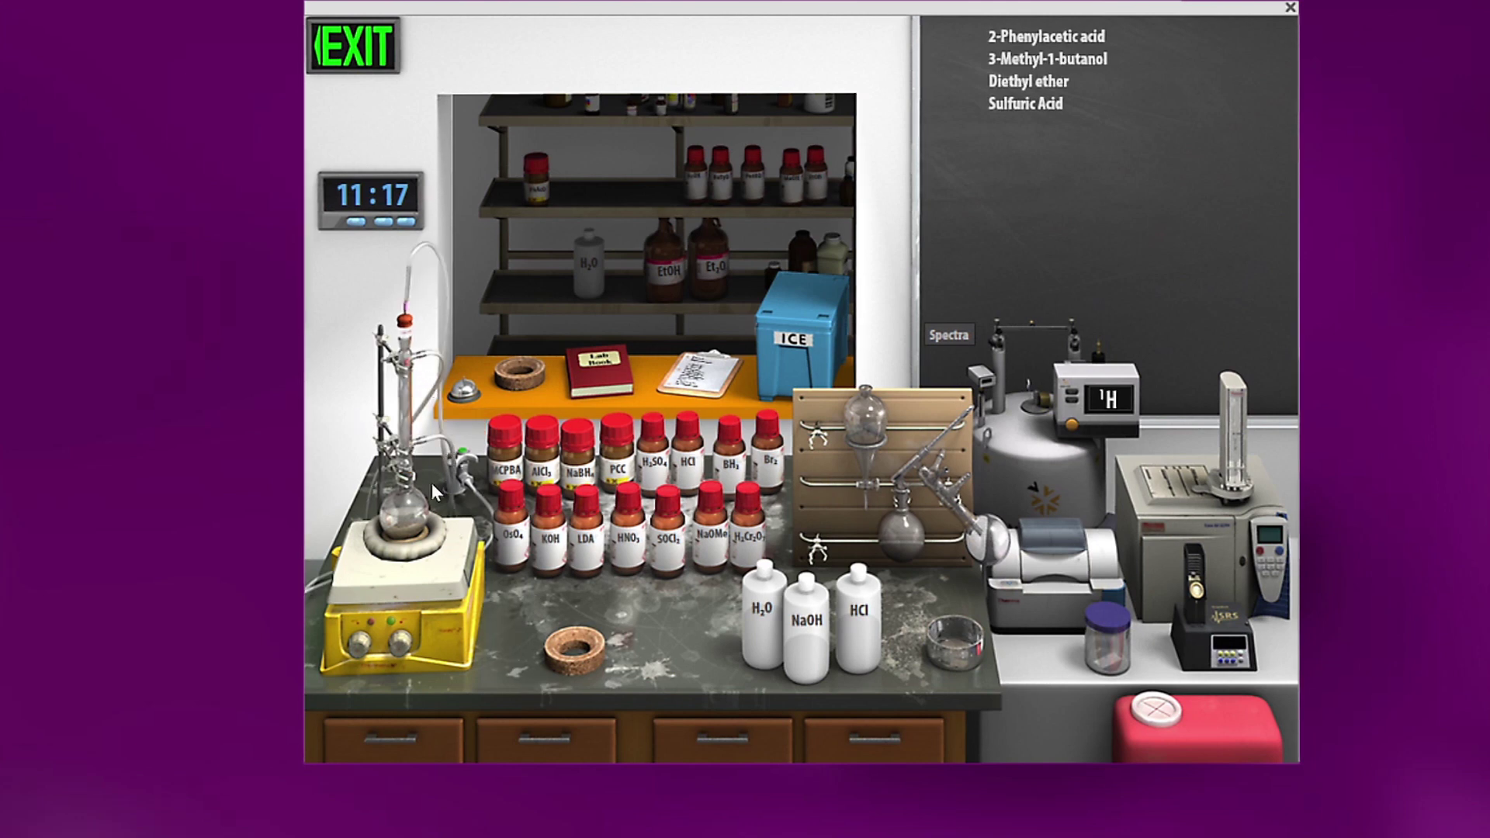
{"action": "left_click", "coordinate": [405, 646]}
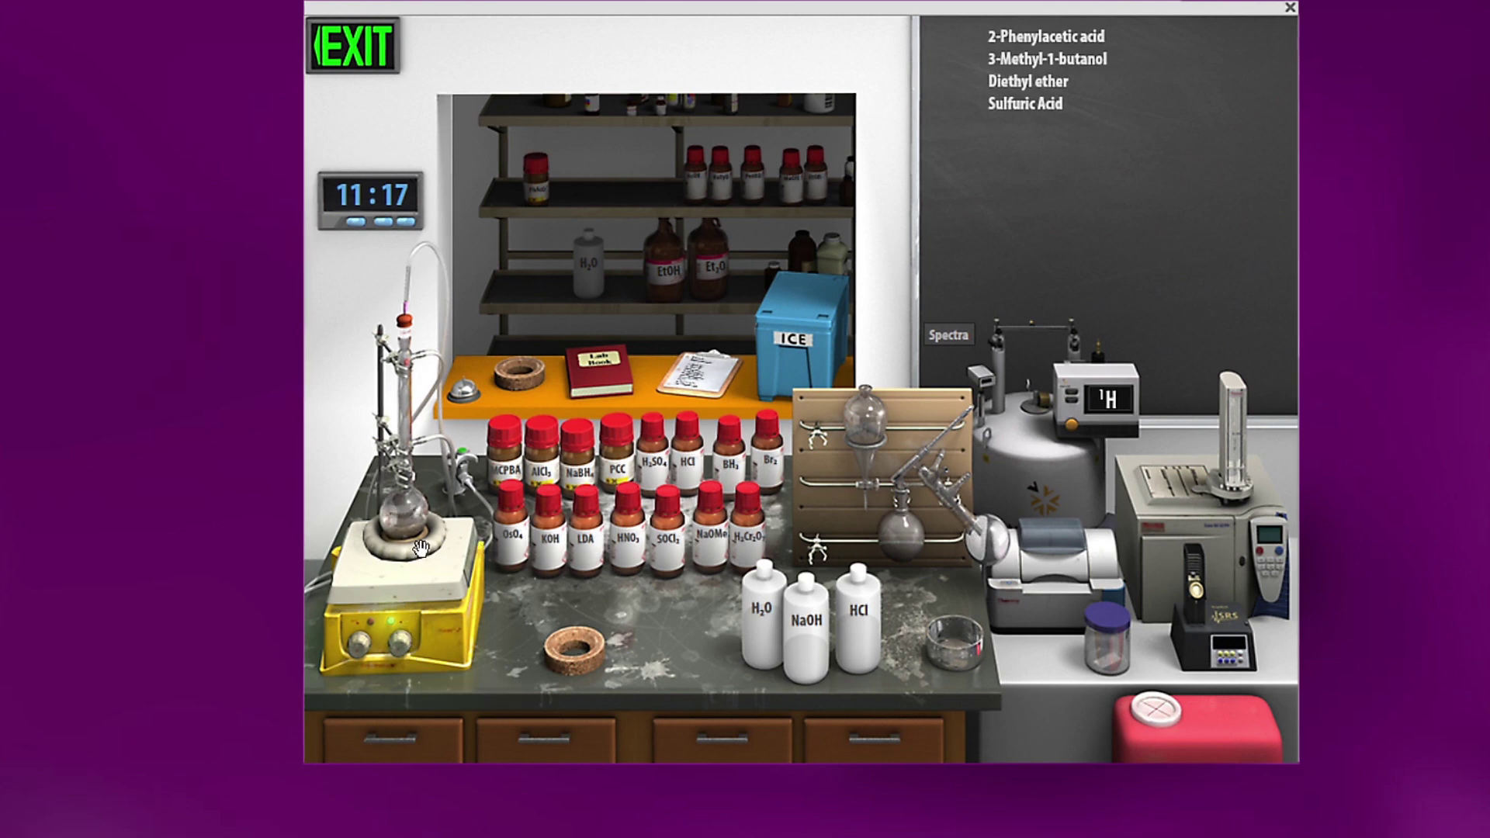
- Run a TLC of the reaction mixture, advance the lab clock by one hour to 12:23, and dismiss the plate
{"action": "left_click_drag", "start_coordinate": [1120, 656], "coordinate": [396, 514]}
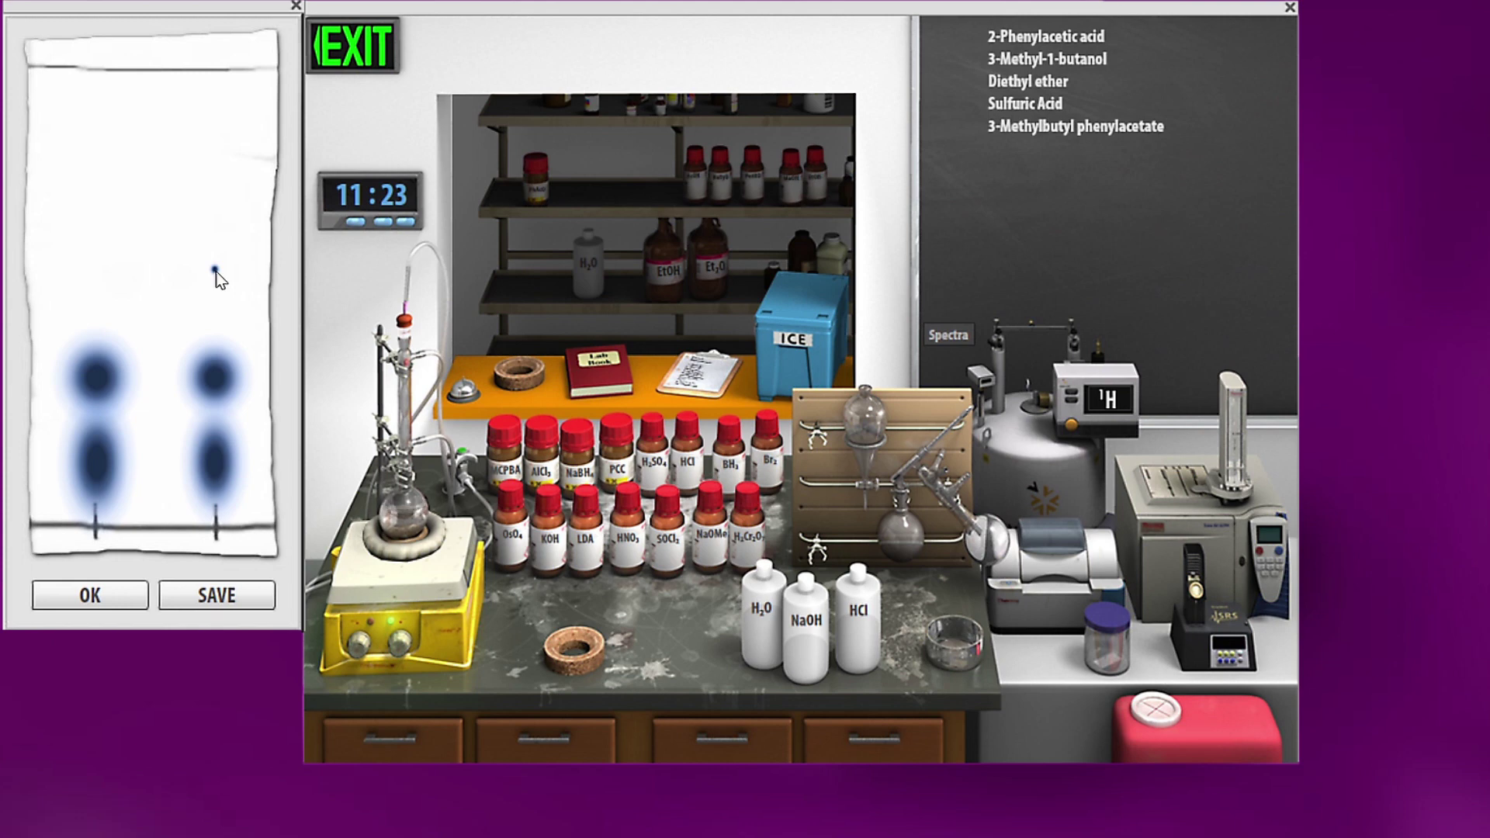
{"action": "left_click", "coordinate": [383, 223]}
{"action": "left_click", "coordinate": [383, 223]}
{"action": "left_click", "coordinate": [383, 223]}
{"action": "left_click", "coordinate": [383, 223]}
{"action": "left_click", "coordinate": [382, 222]}
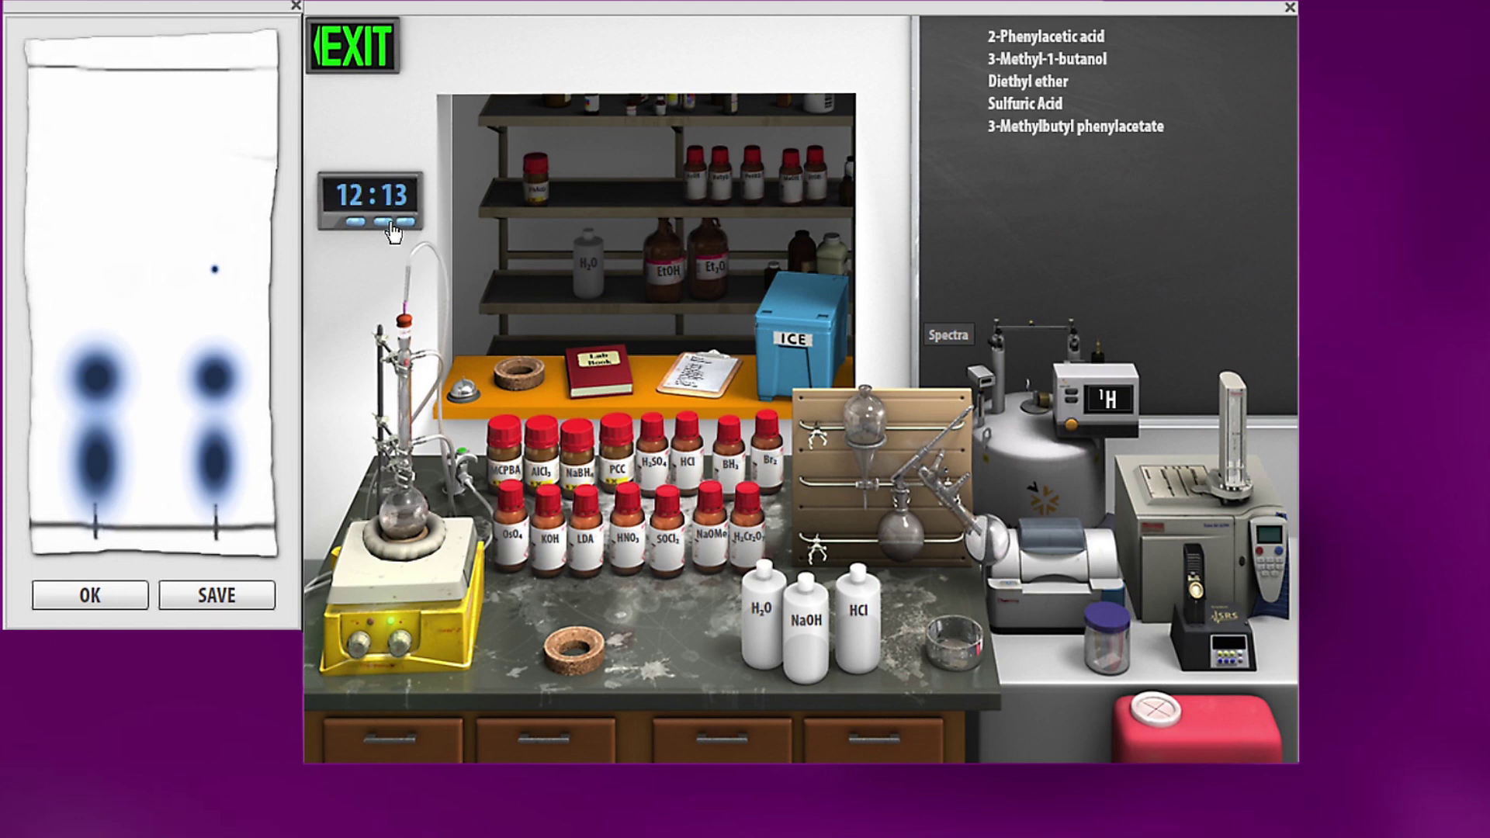
{"action": "left_click", "coordinate": [385, 223]}
{"action": "left_click", "coordinate": [90, 596]}
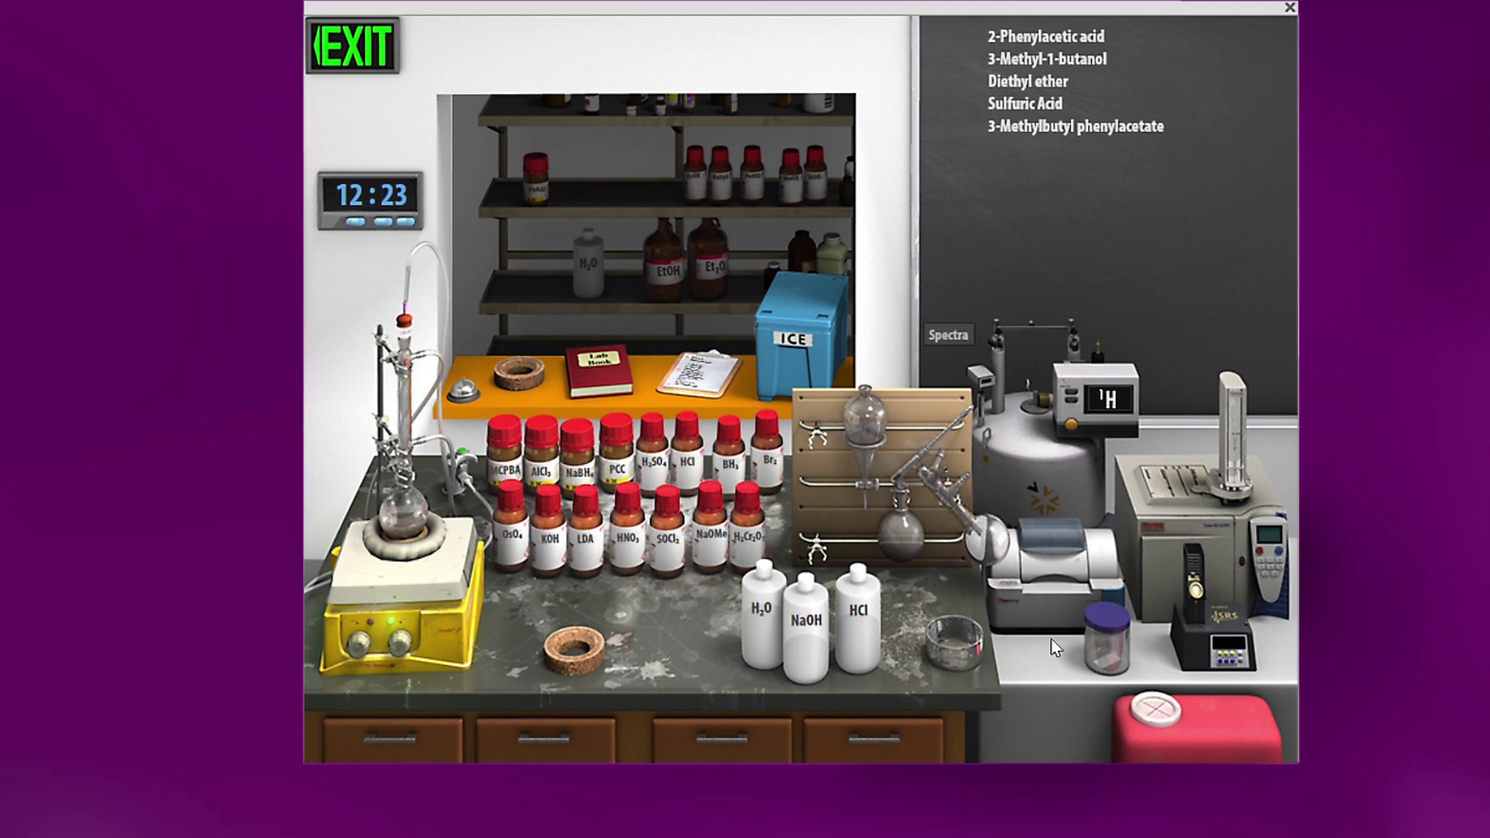
- Run another TLC of the reaction mixture to check the remaining starting material, and dismiss the plate
{"action": "left_click", "coordinate": [1105, 659]}
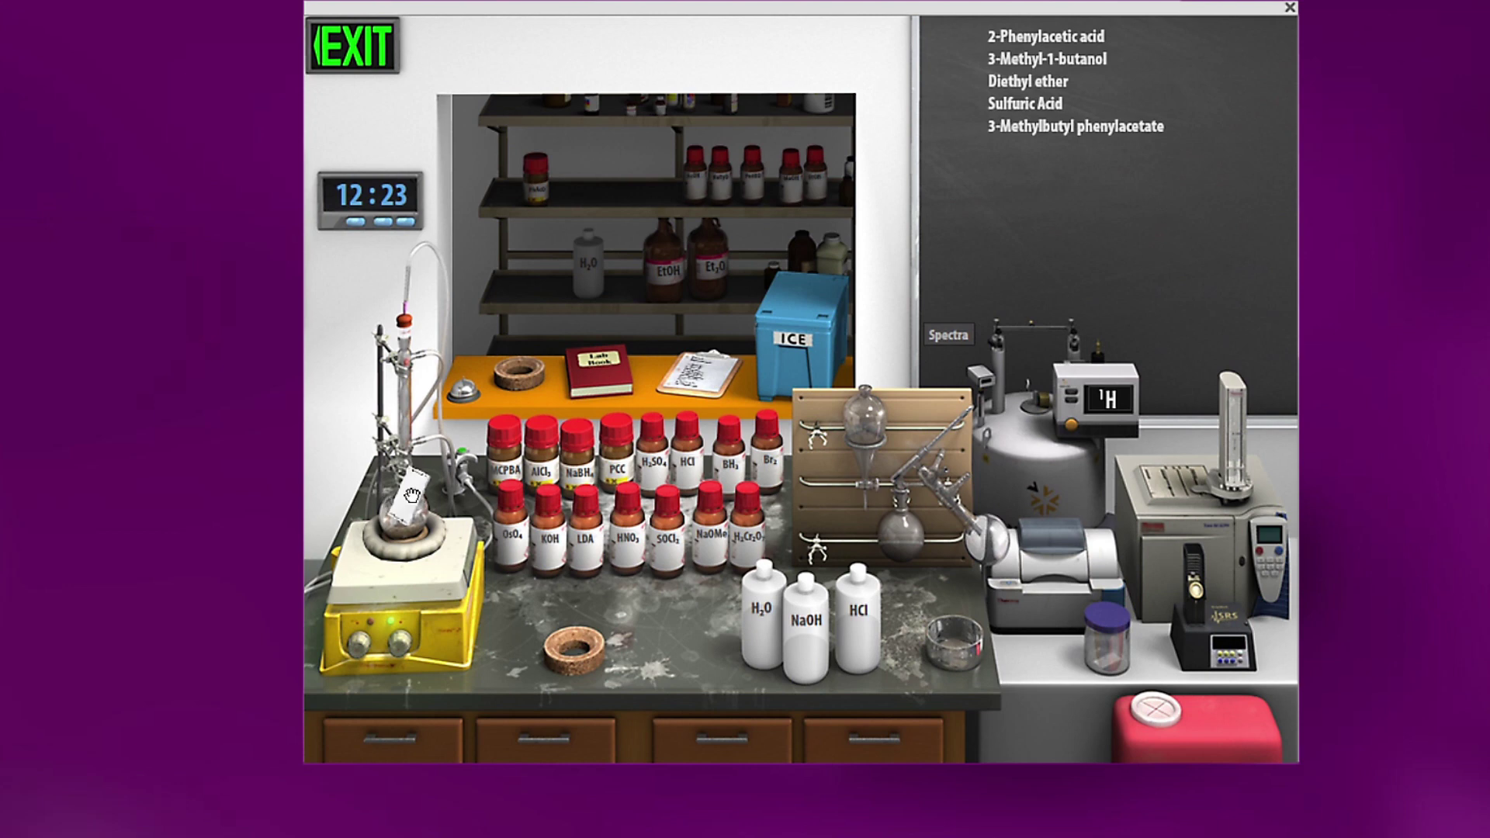
{"action": "left_click", "coordinate": [412, 497]}
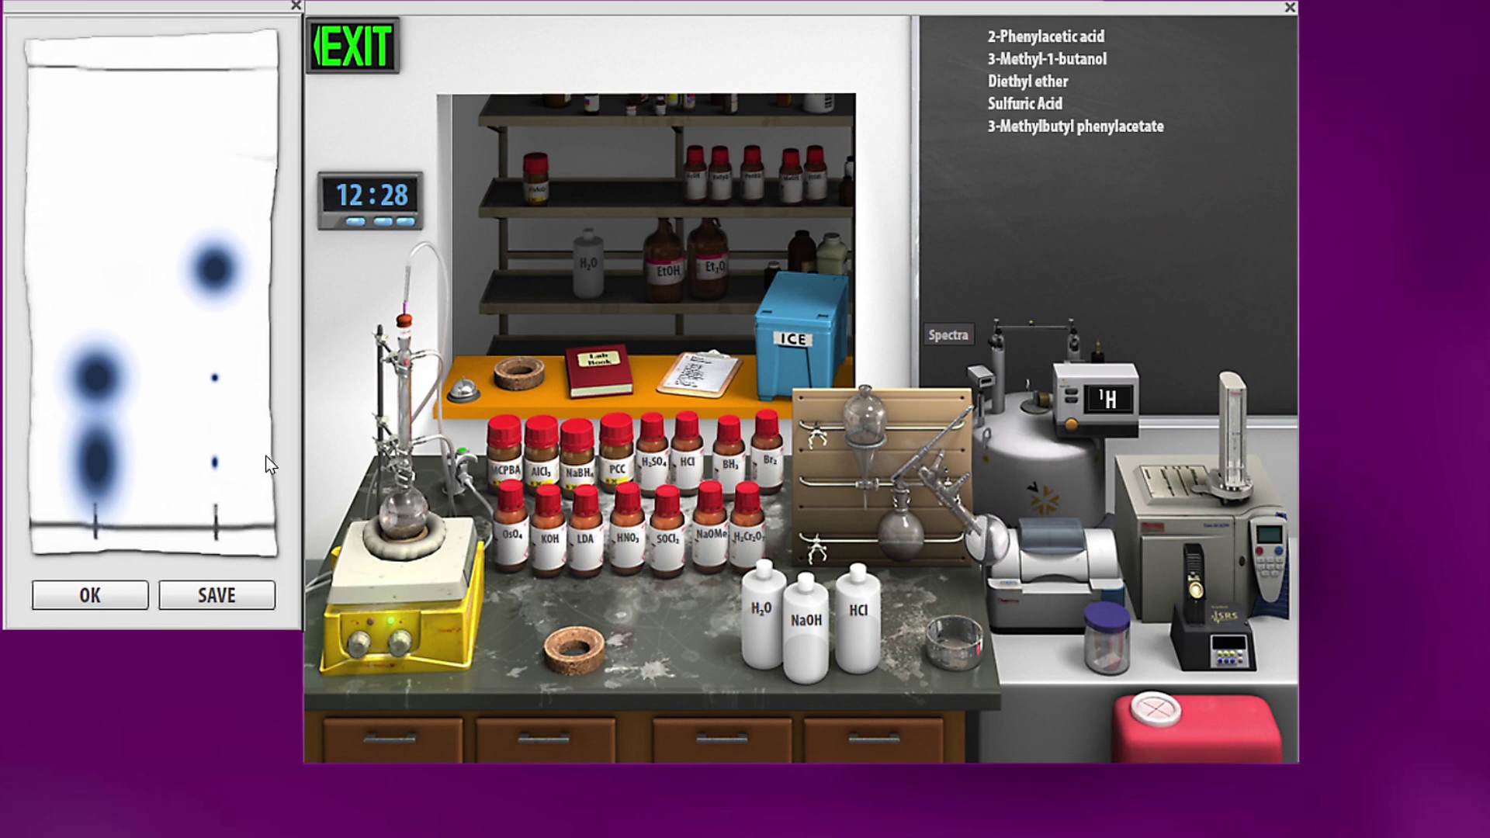
{"action": "left_click", "coordinate": [136, 605]}
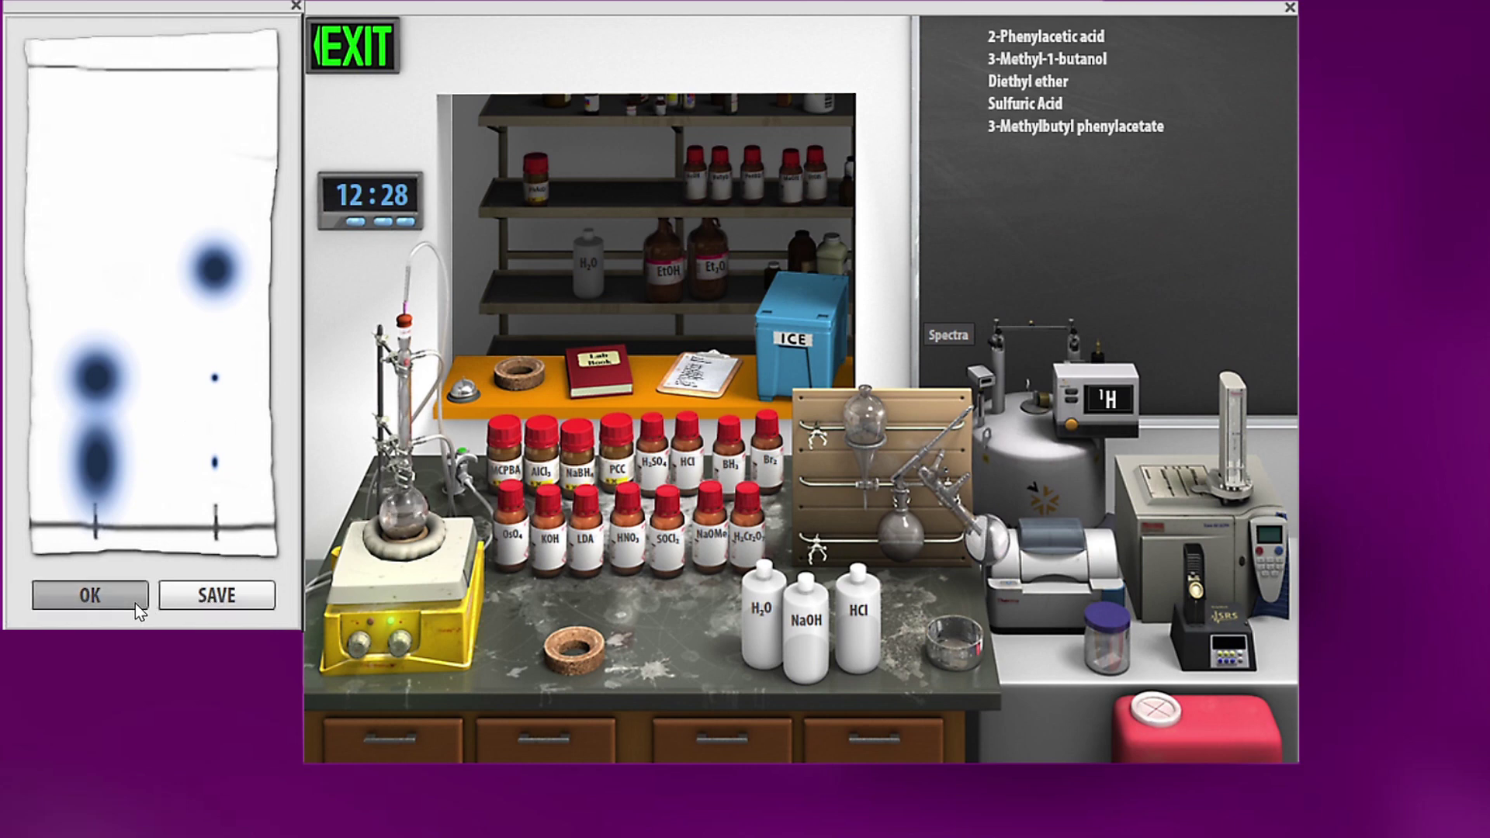
- Advance the lab clock by 40 minutes to 1:08 and take a fresh TLC of the reaction mixture
{"action": "left_click", "coordinate": [391, 228]}
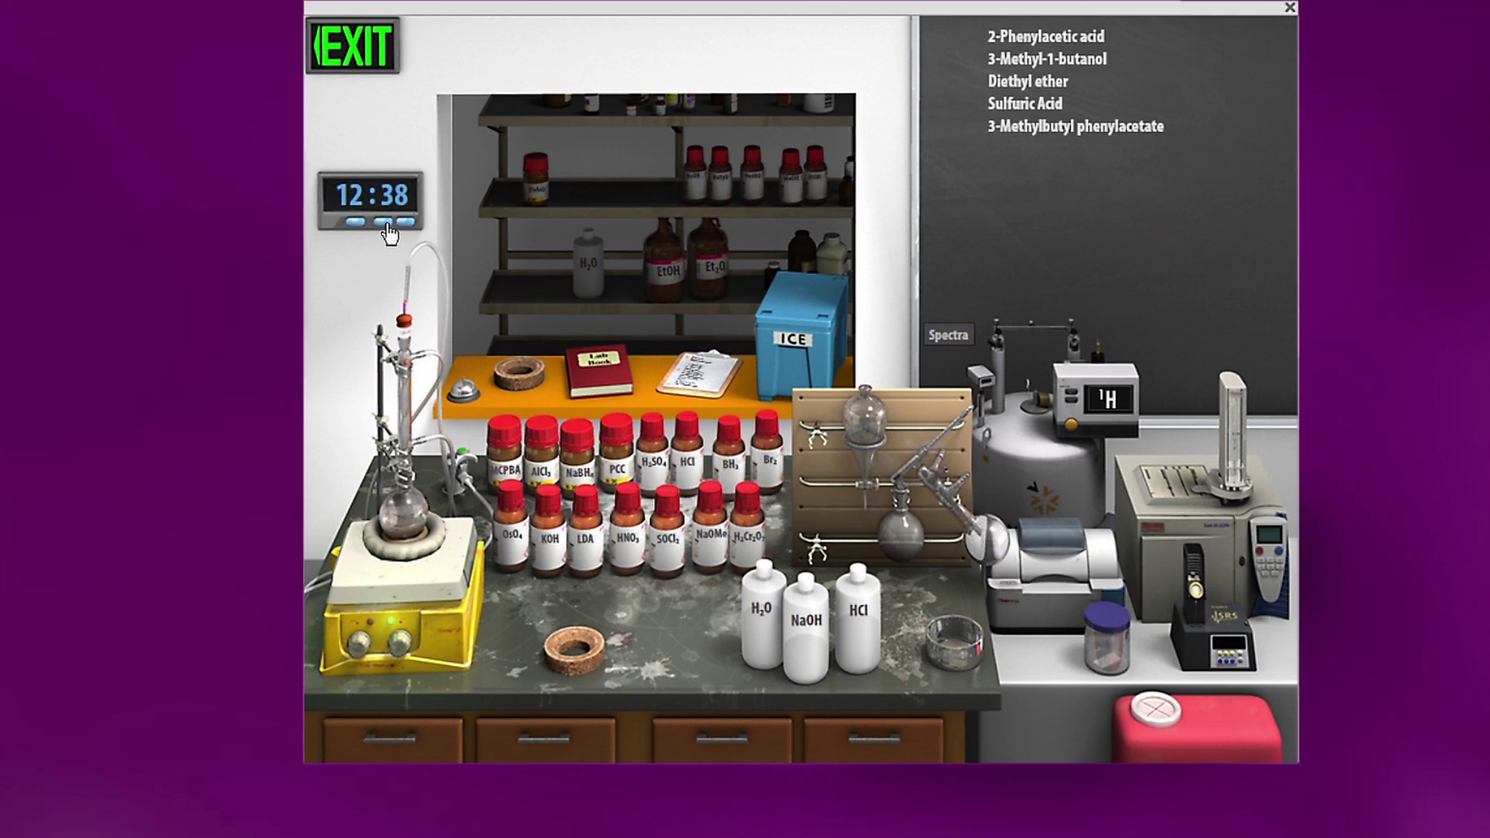
{"action": "left_click", "coordinate": [387, 225]}
{"action": "left_click", "coordinate": [387, 226]}
{"action": "left_click", "coordinate": [387, 225]}
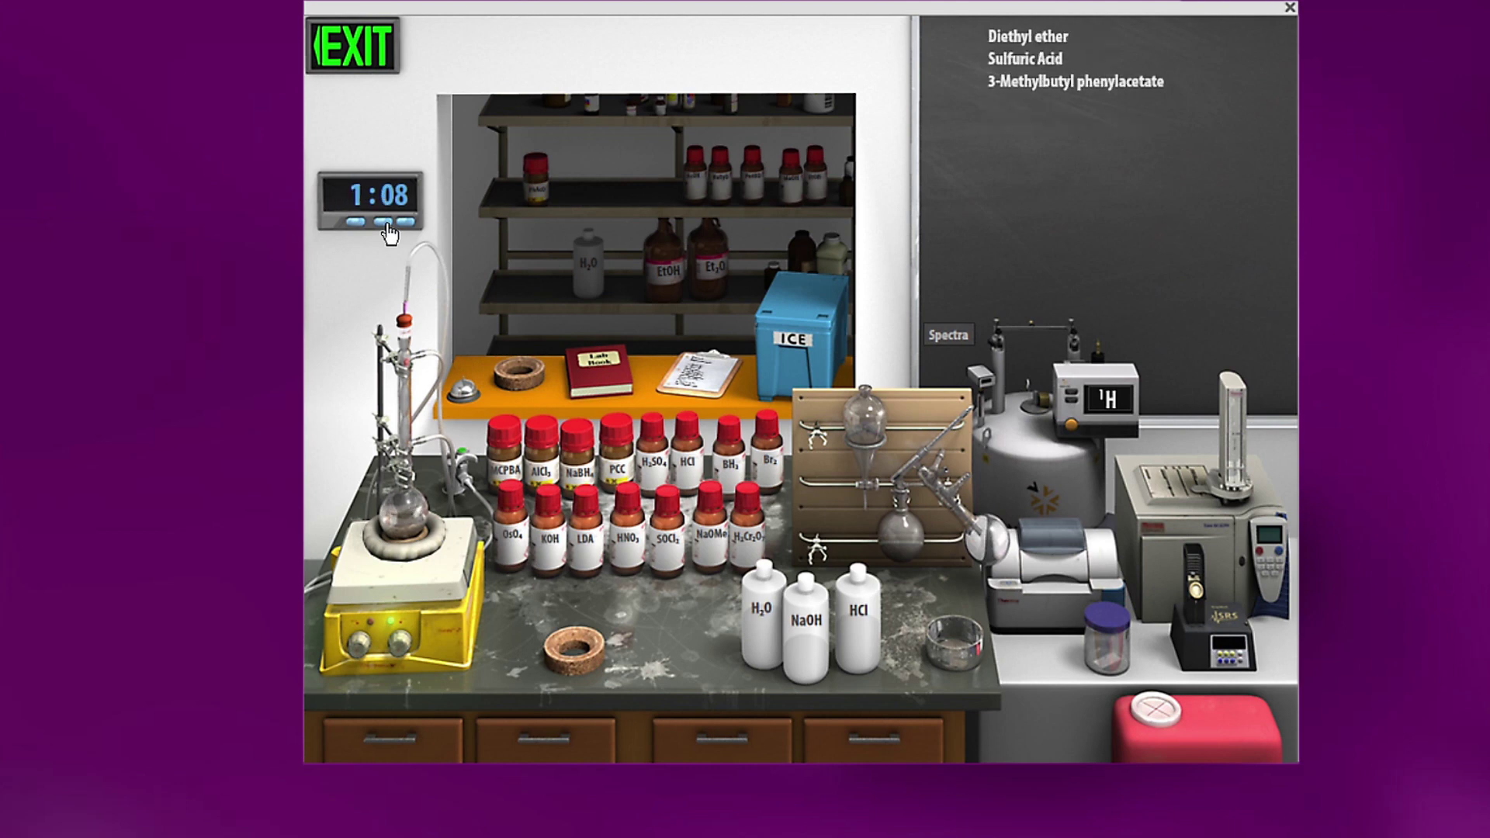
{"action": "left_click_drag", "start_coordinate": [1106, 656], "coordinate": [394, 535]}
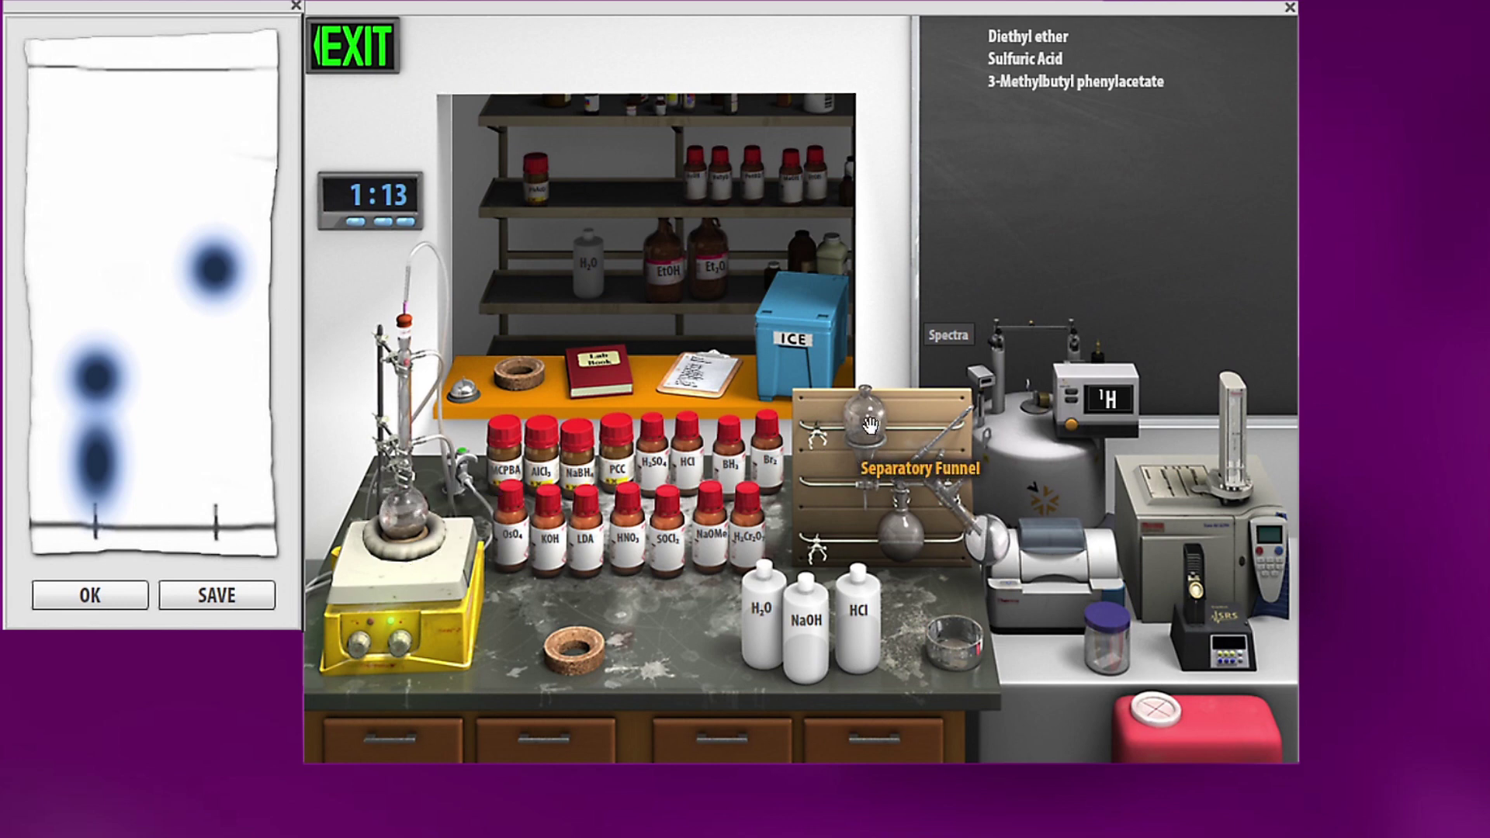
- Extract the reaction mixture with H2O in the separatory funnel, and transfer the organic layer to the cork ring on the bench
{"action": "left_click_drag", "start_coordinate": [865, 423], "coordinate": [400, 443]}
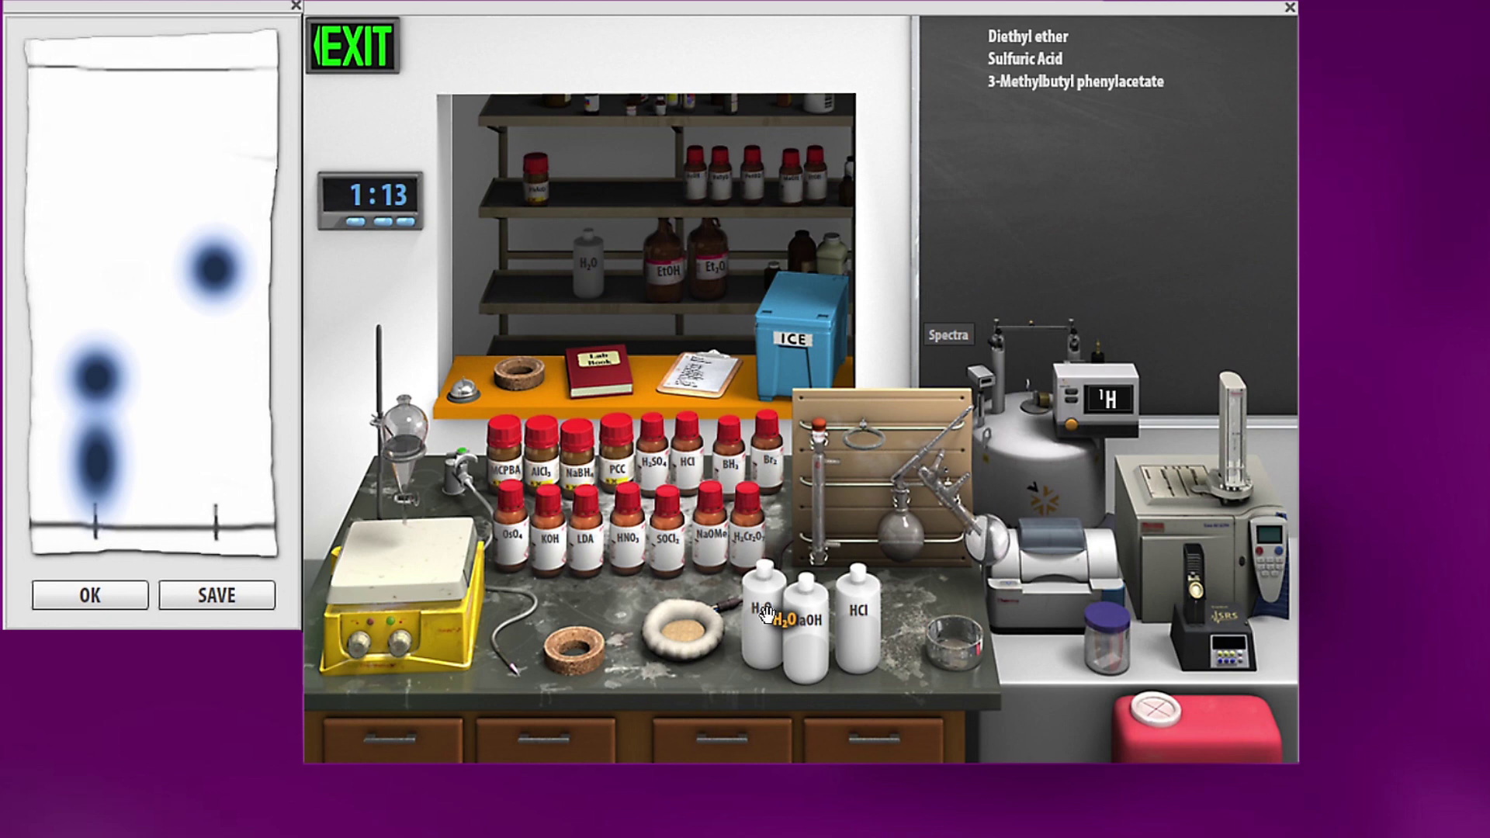
{"action": "left_click_drag", "start_coordinate": [766, 613], "coordinate": [426, 460]}
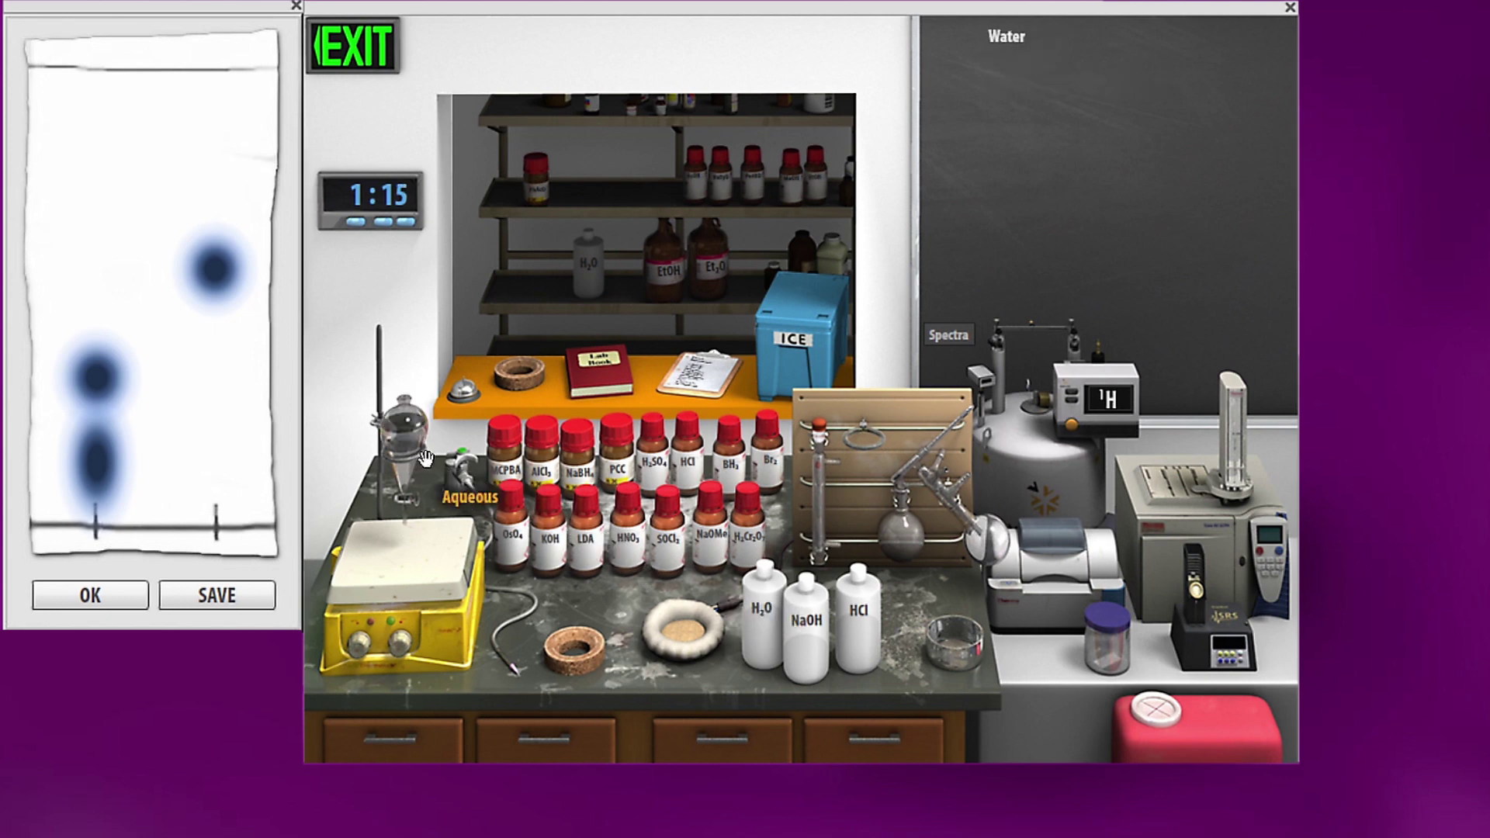
{"action": "left_click", "coordinate": [424, 458]}
{"action": "mouse_move", "coordinate": [420, 484]}
{"action": "mouse_move", "coordinate": [416, 443]}
{"action": "left_click_drag", "start_coordinate": [415, 442], "coordinate": [561, 667]}
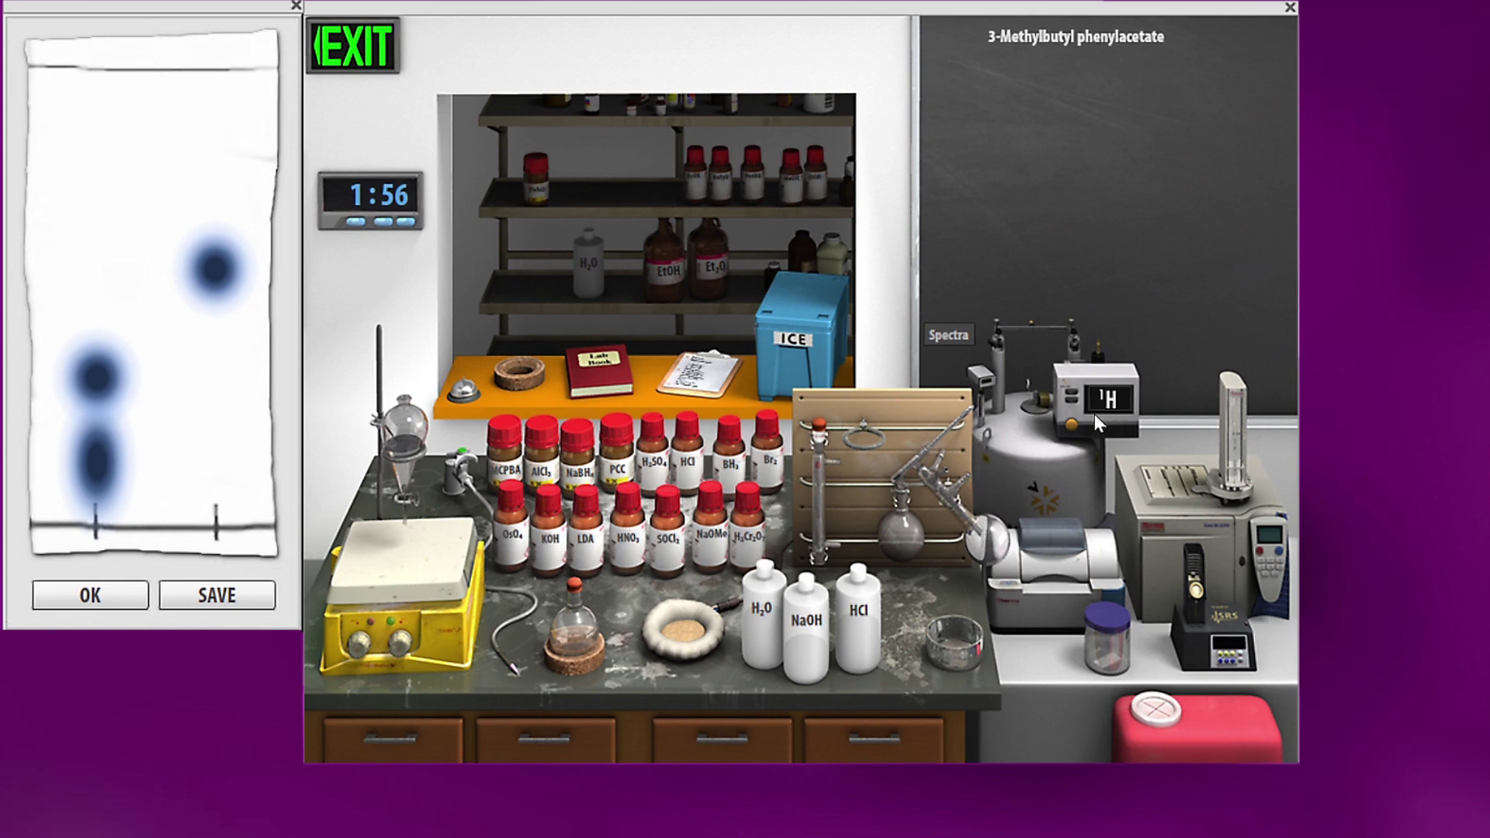
- Measure the 1H NMR spectrum of the isolated product in the cork-ring flask and save it
{"action": "left_click_drag", "start_coordinate": [1047, 460], "coordinate": [578, 652]}
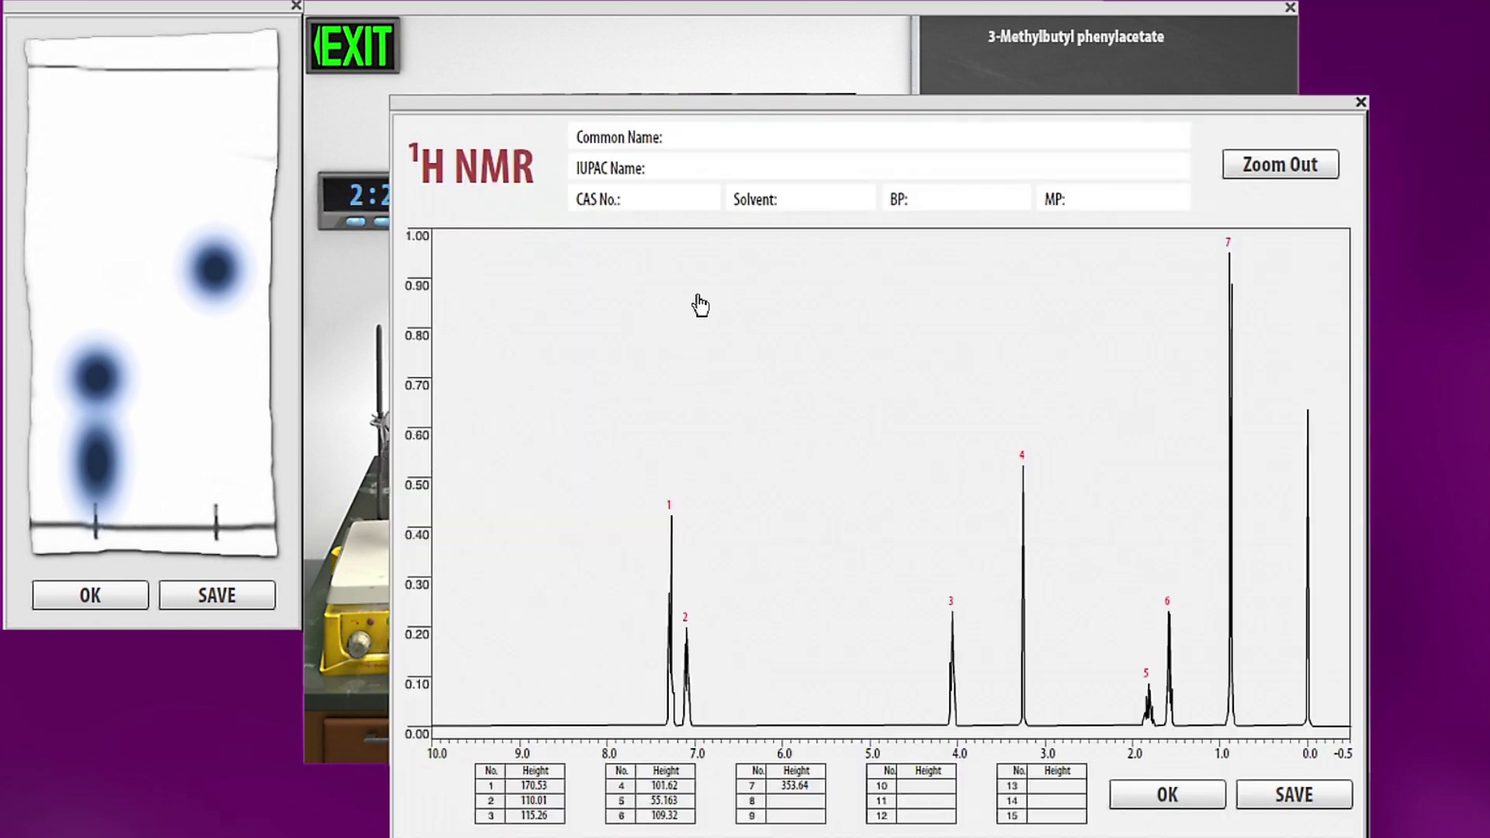
{"action": "left_click_drag", "start_coordinate": [673, 102], "coordinate": [636, 9]}
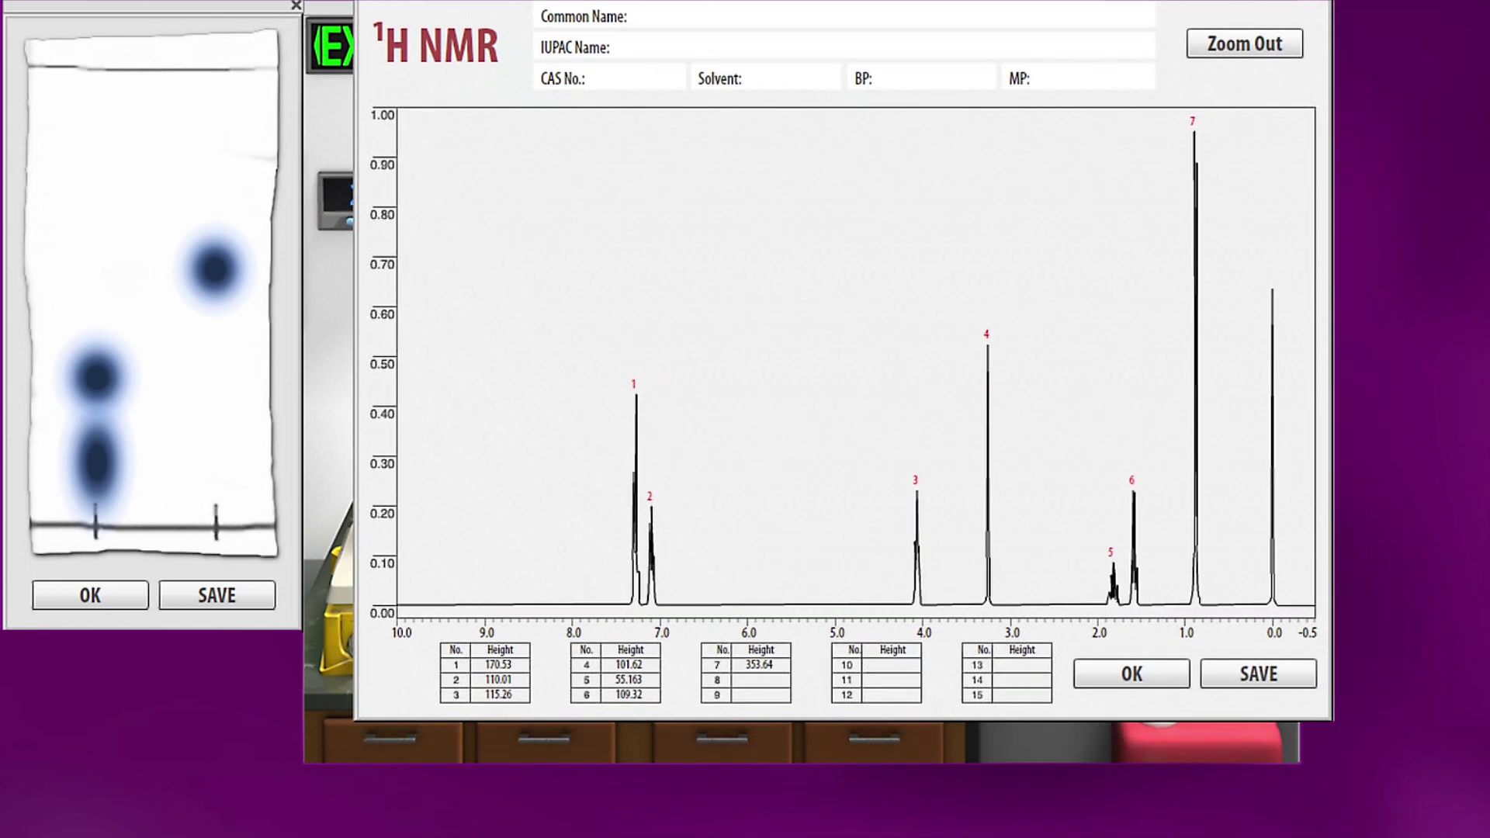
{"action": "left_click", "coordinate": [1283, 669]}
- Measure the FTIR spectrum of the isolated product, save it, and bring the lab bench back in front
{"action": "left_click", "coordinate": [1012, 743]}
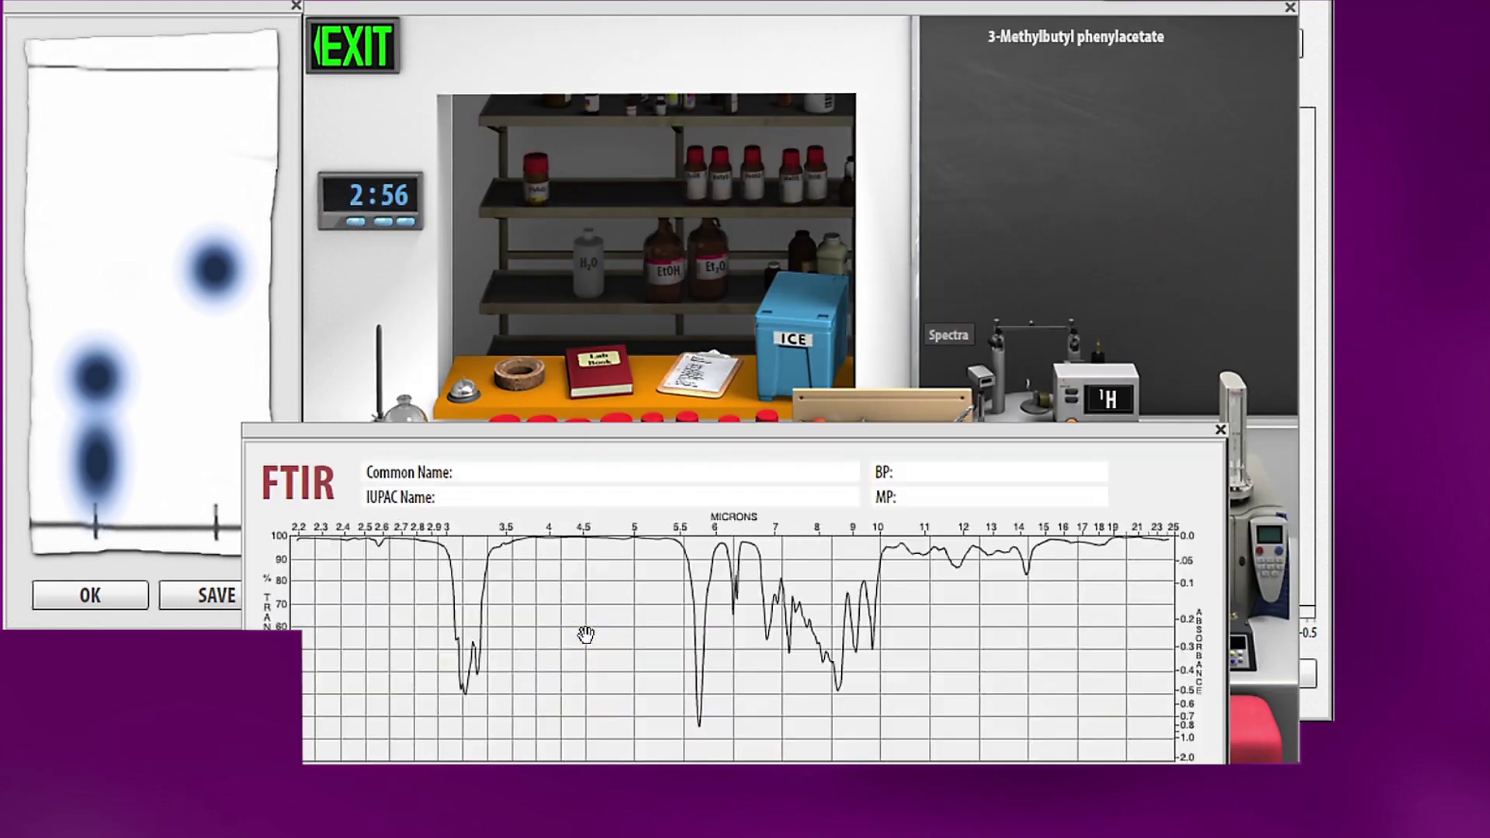
{"action": "left_click", "coordinate": [1138, 816]}
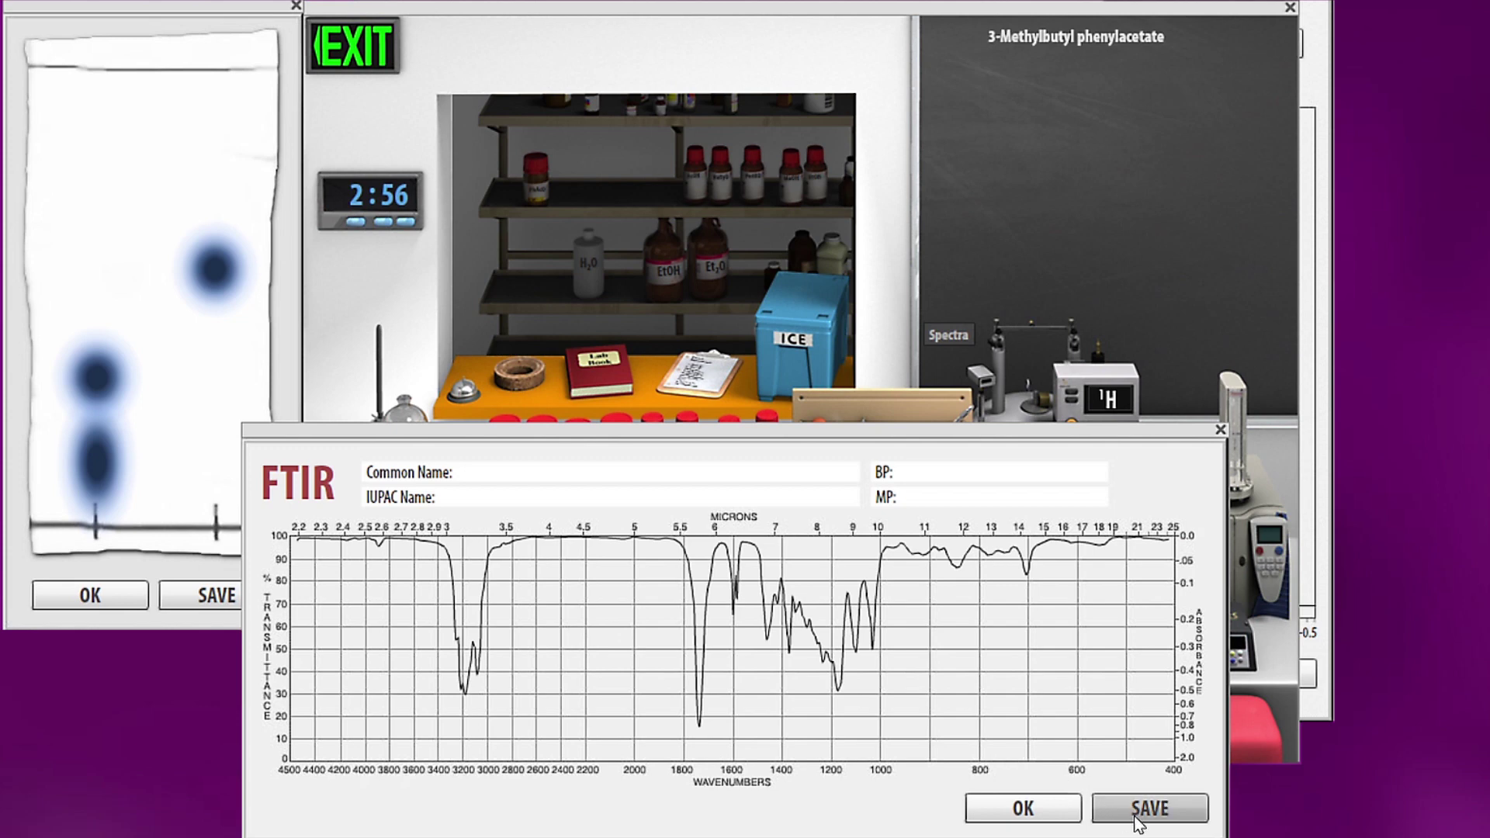
{"action": "left_click", "coordinate": [824, 21]}
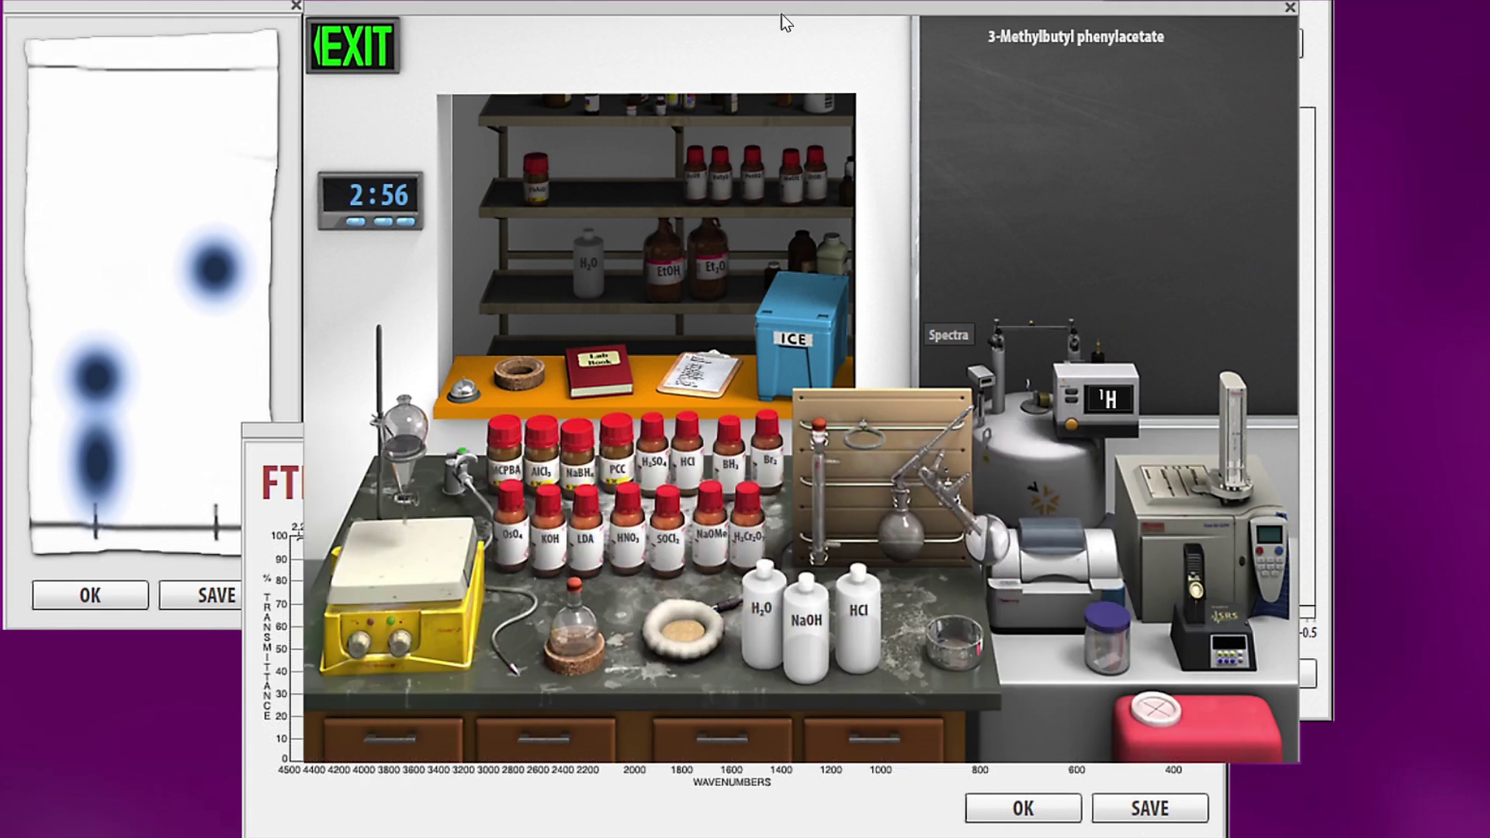
- Open the lab book and compare the saved 1H NMR spectrum of reference 3-methylbutyl phenylacetate with that of the isolated product, peak by peak
{"action": "left_click", "coordinate": [608, 388]}
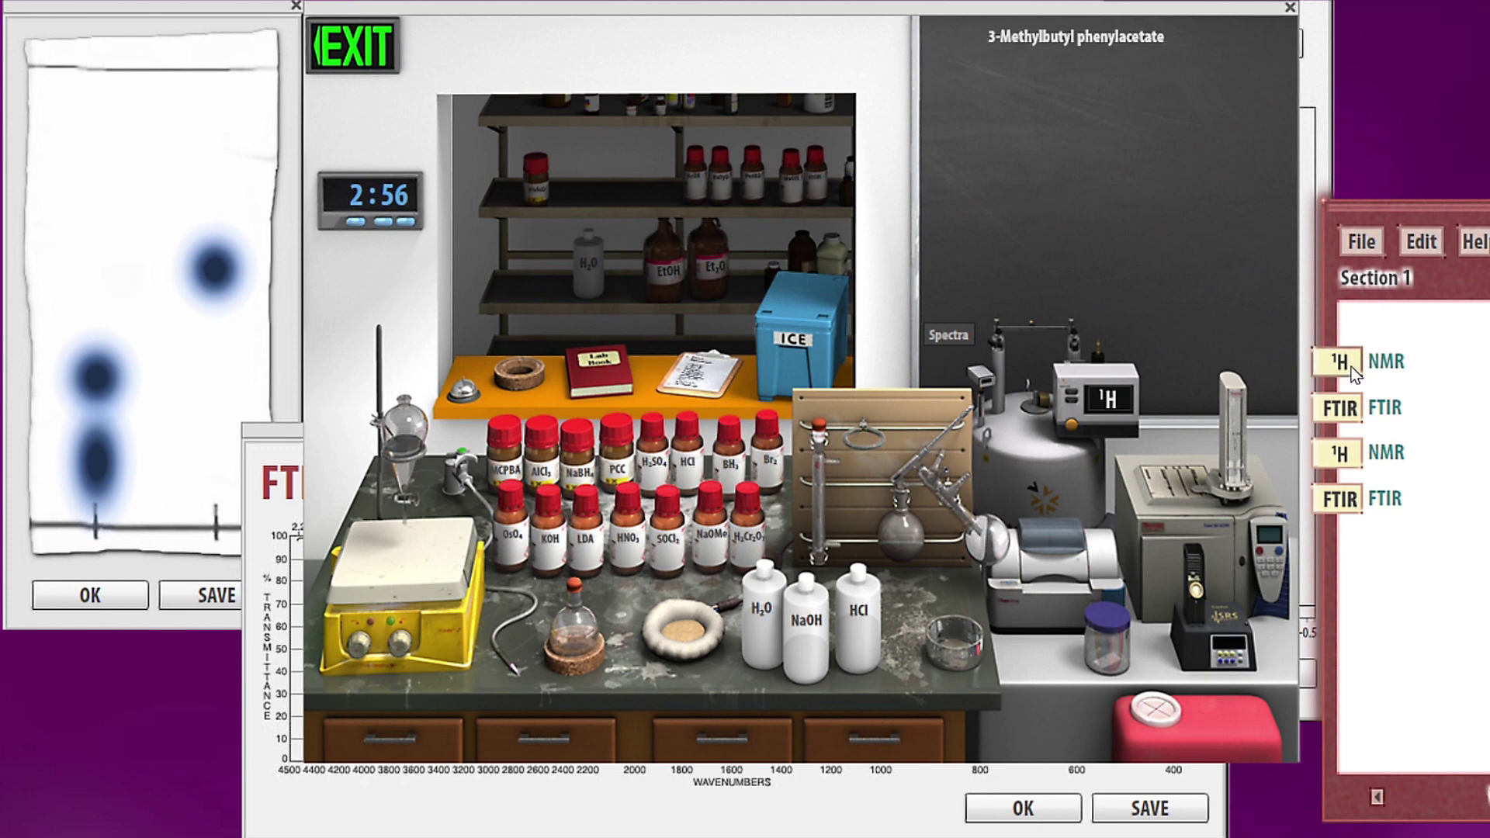
{"action": "left_click", "coordinate": [1339, 363]}
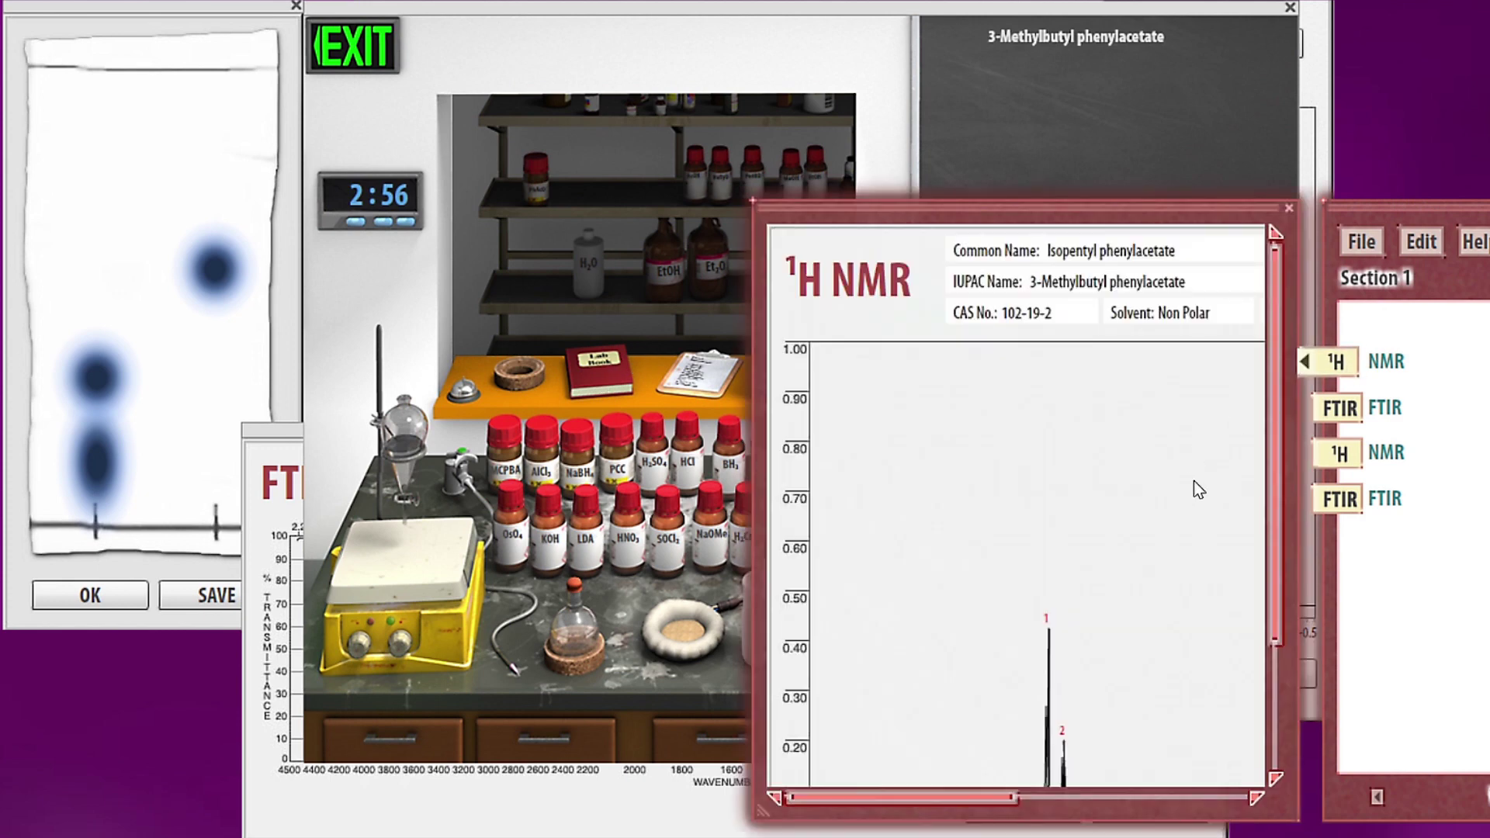
{"action": "left_click_drag", "start_coordinate": [1275, 454], "coordinate": [1270, 580]}
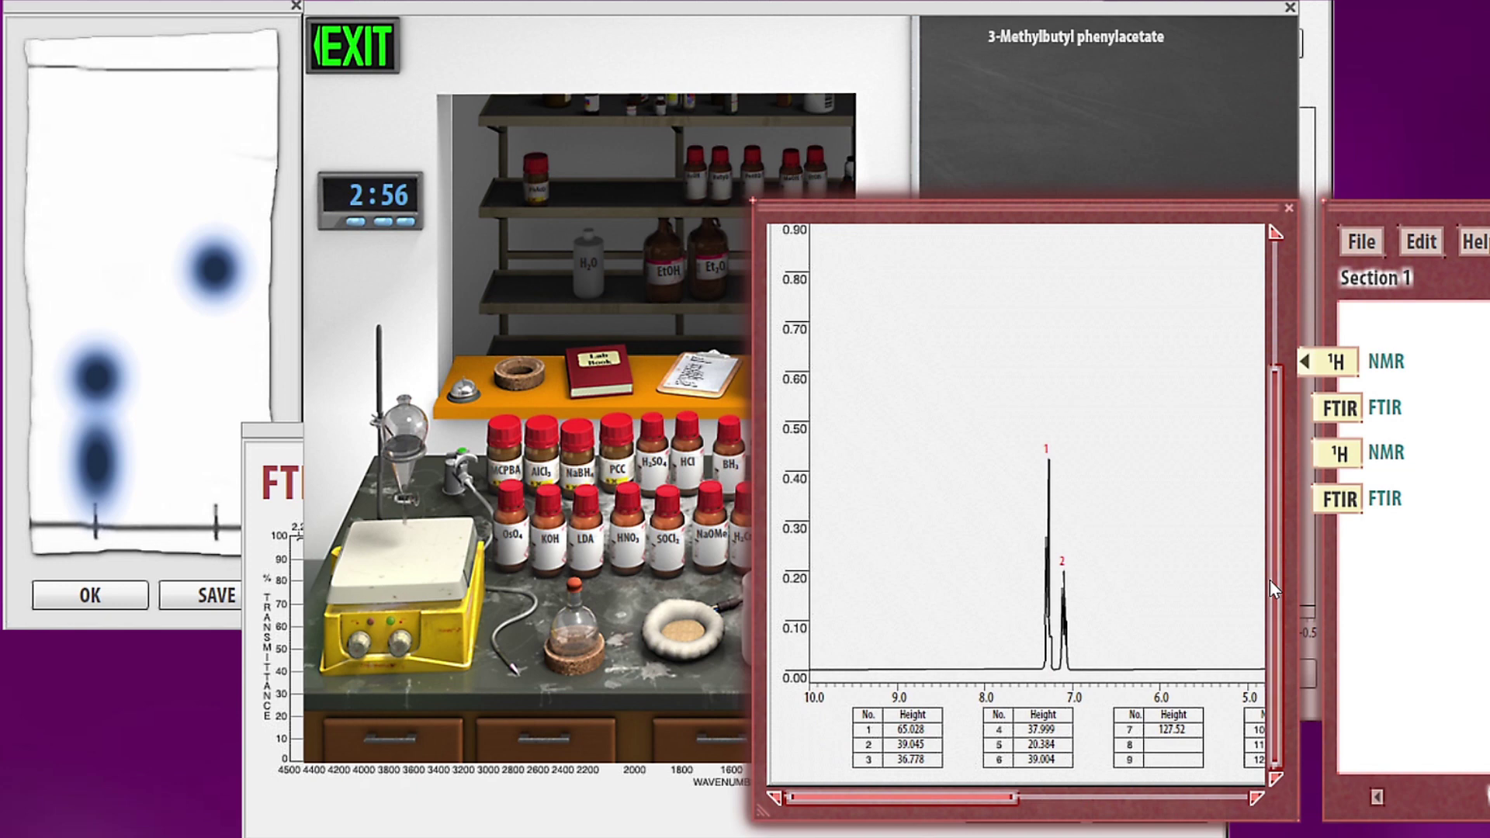
{"action": "left_click_drag", "start_coordinate": [963, 797], "coordinate": [1069, 795]}
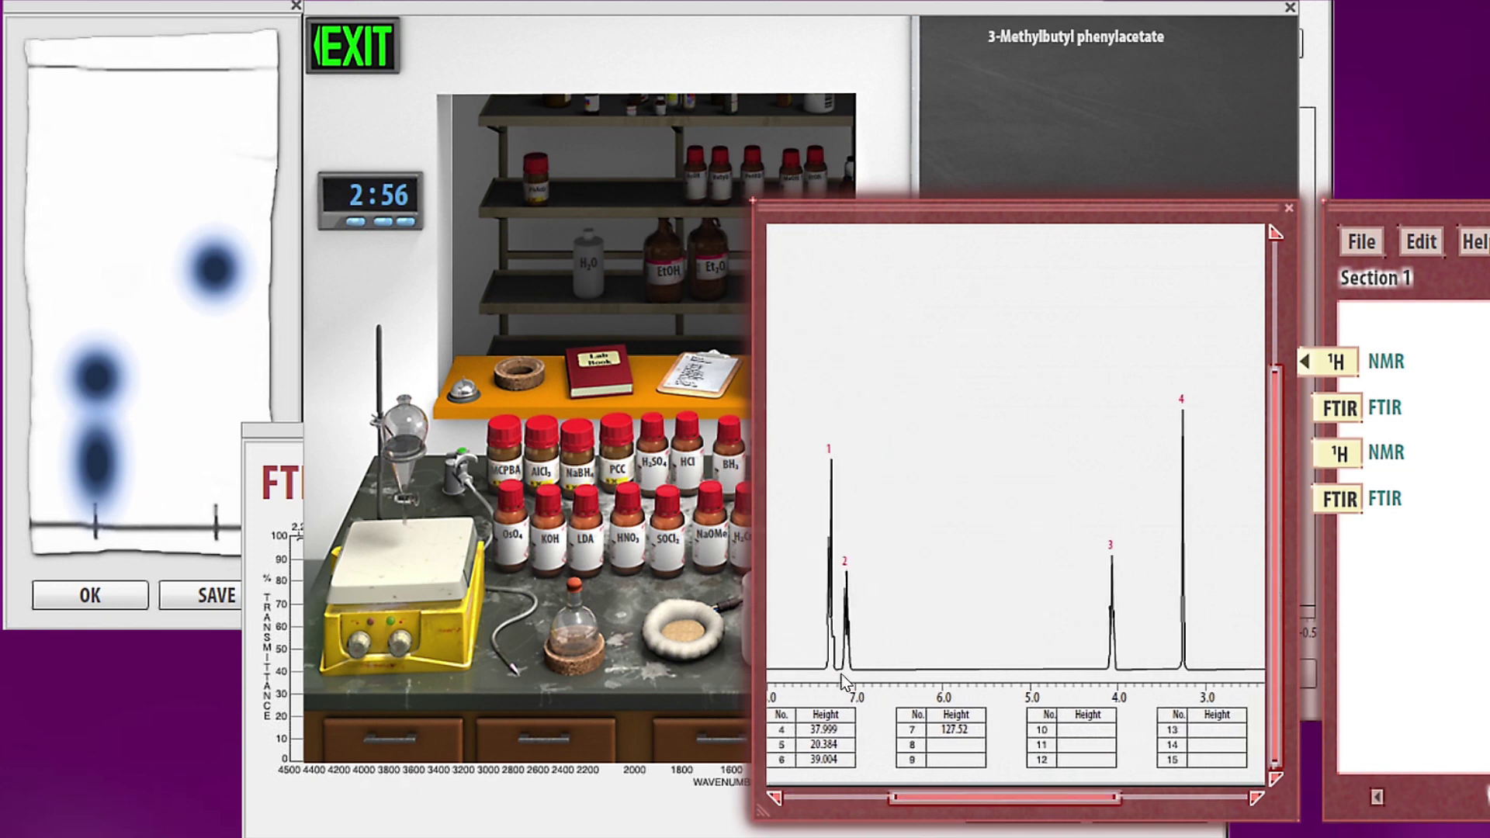
{"action": "left_click_drag", "start_coordinate": [915, 798], "coordinate": [898, 801]}
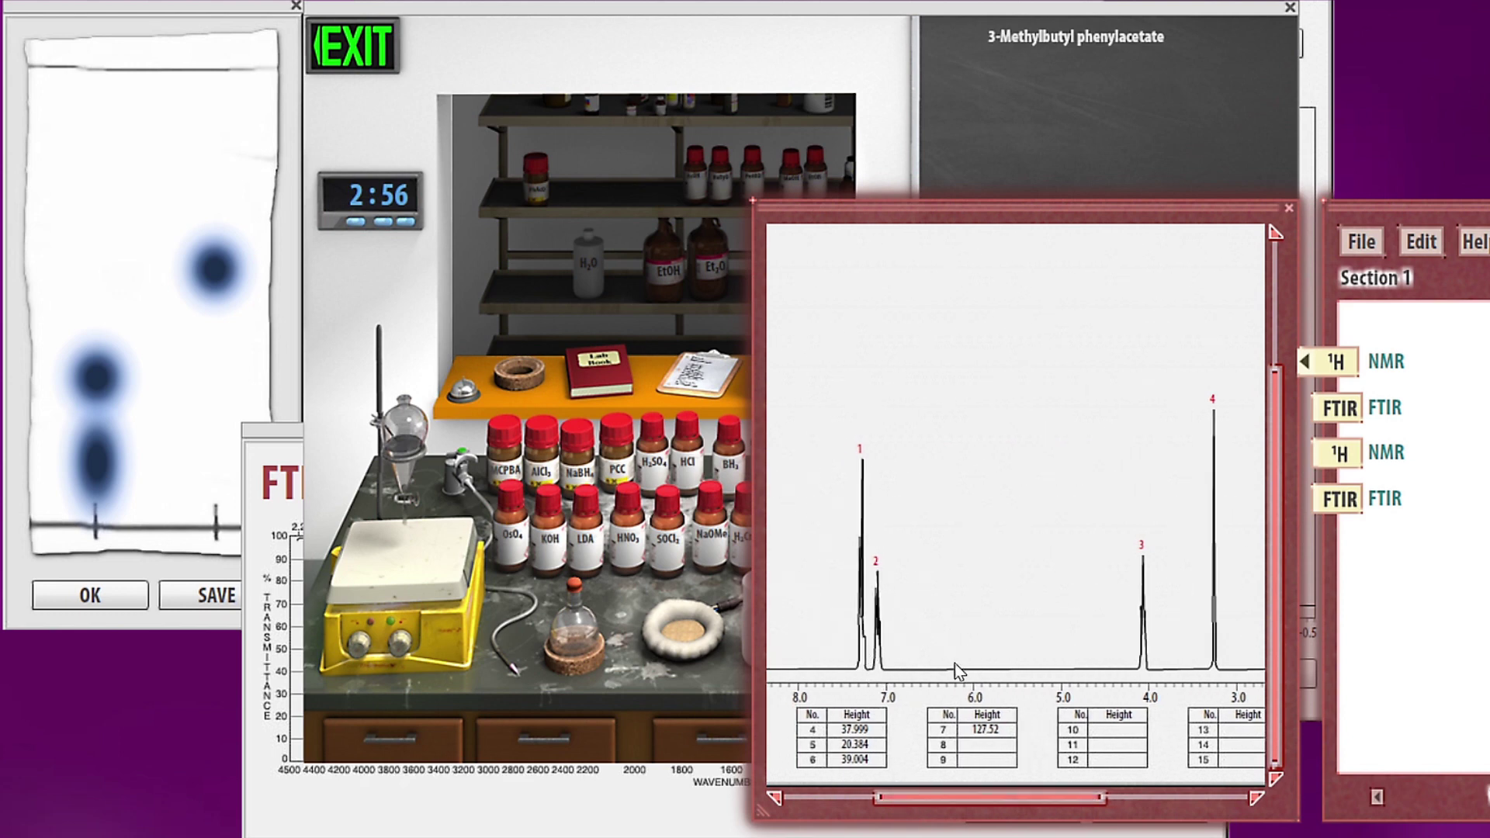
{"action": "left_click", "coordinate": [1339, 456]}
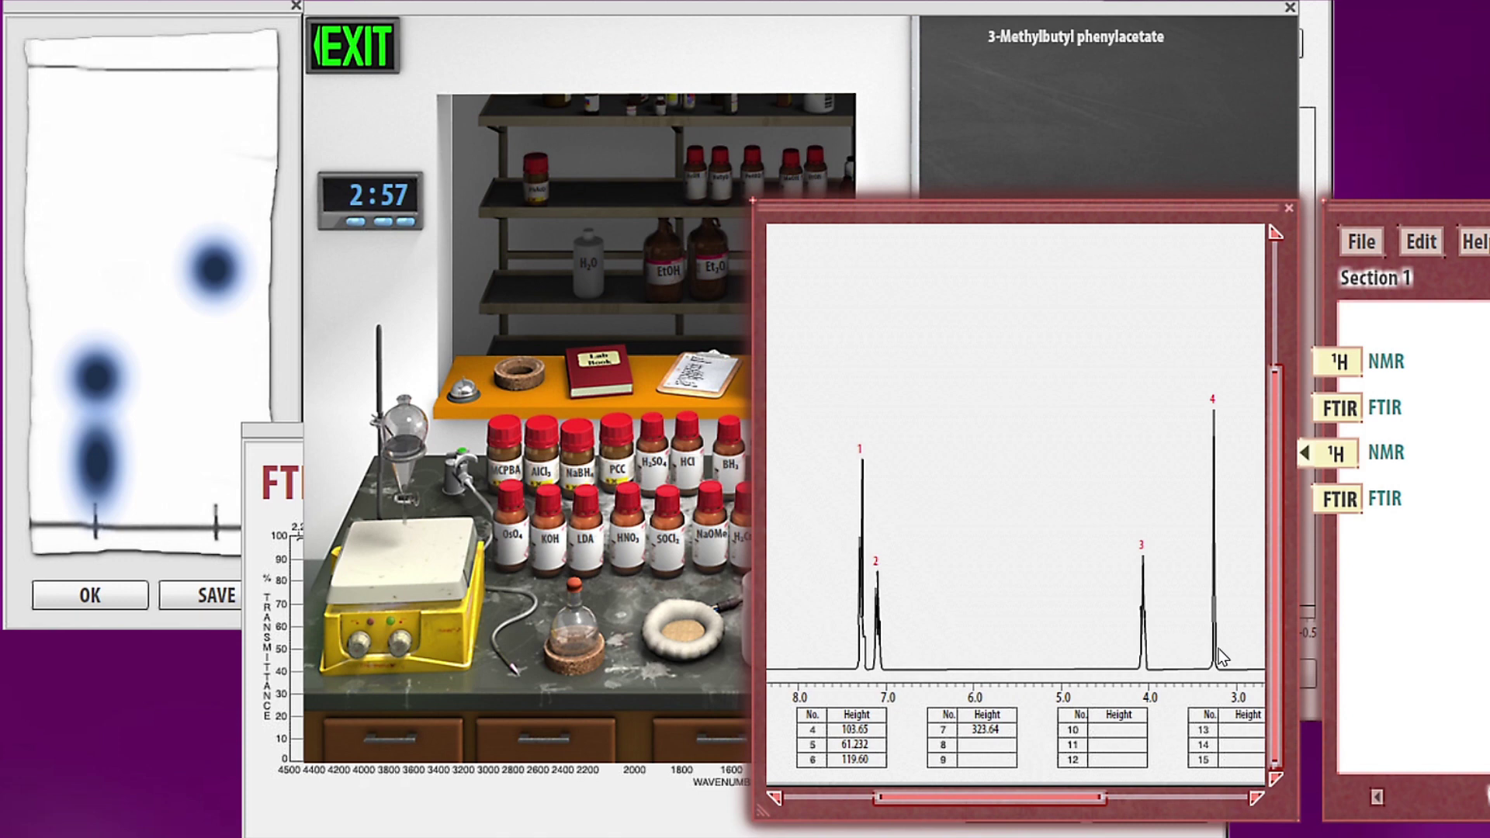
{"action": "left_click_drag", "start_coordinate": [1091, 797], "coordinate": [1148, 798]}
{"action": "left_click", "coordinate": [1339, 362]}
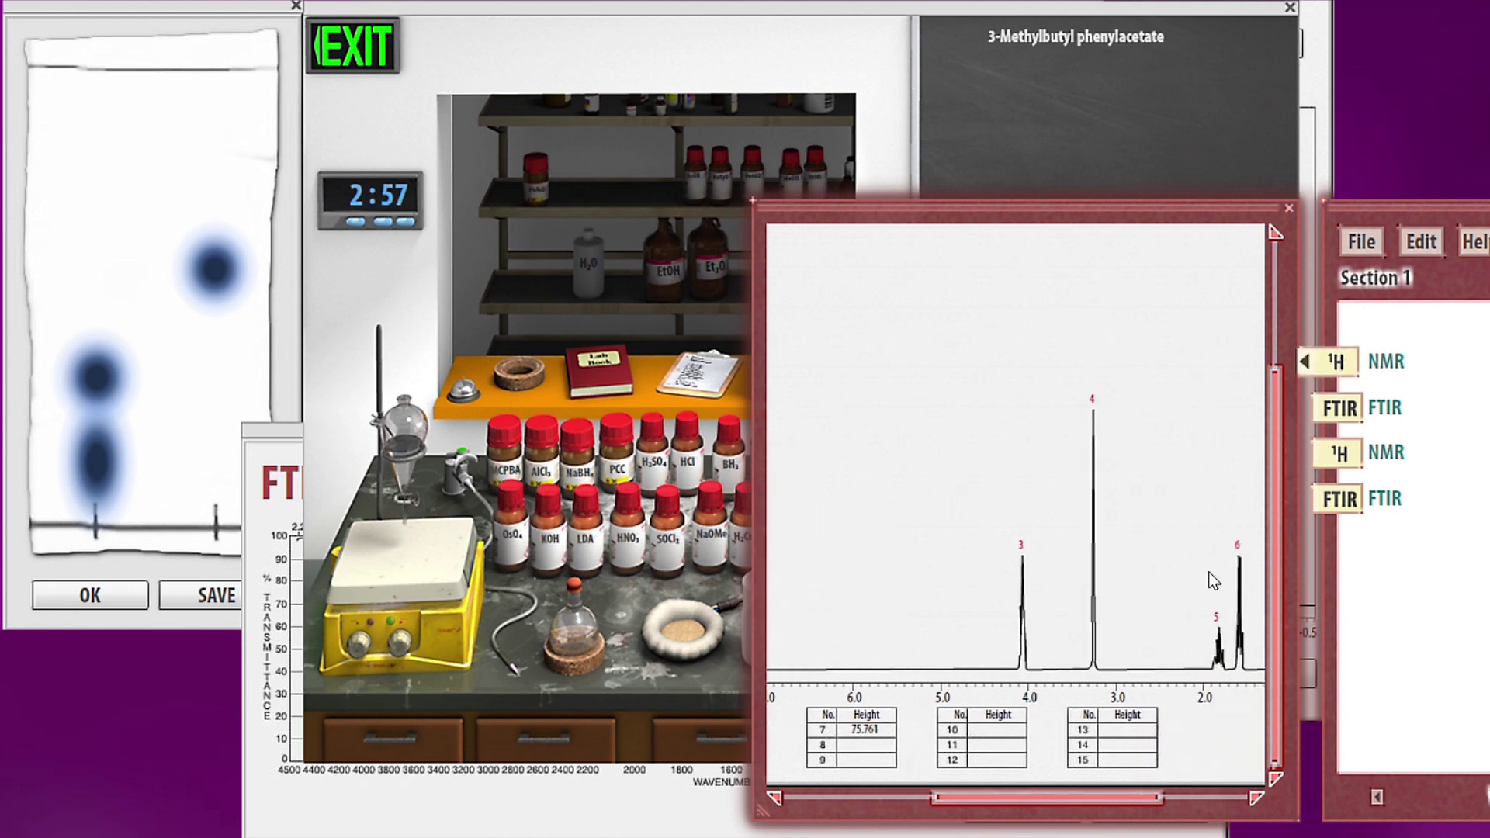
{"action": "mouse_move", "coordinate": [1053, 799]}
{"action": "left_mouse_down"}
{"action": "mouse_move", "coordinate": [1092, 799]}
{"action": "mouse_move", "coordinate": [1049, 795]}
{"action": "left_mouse_up"}
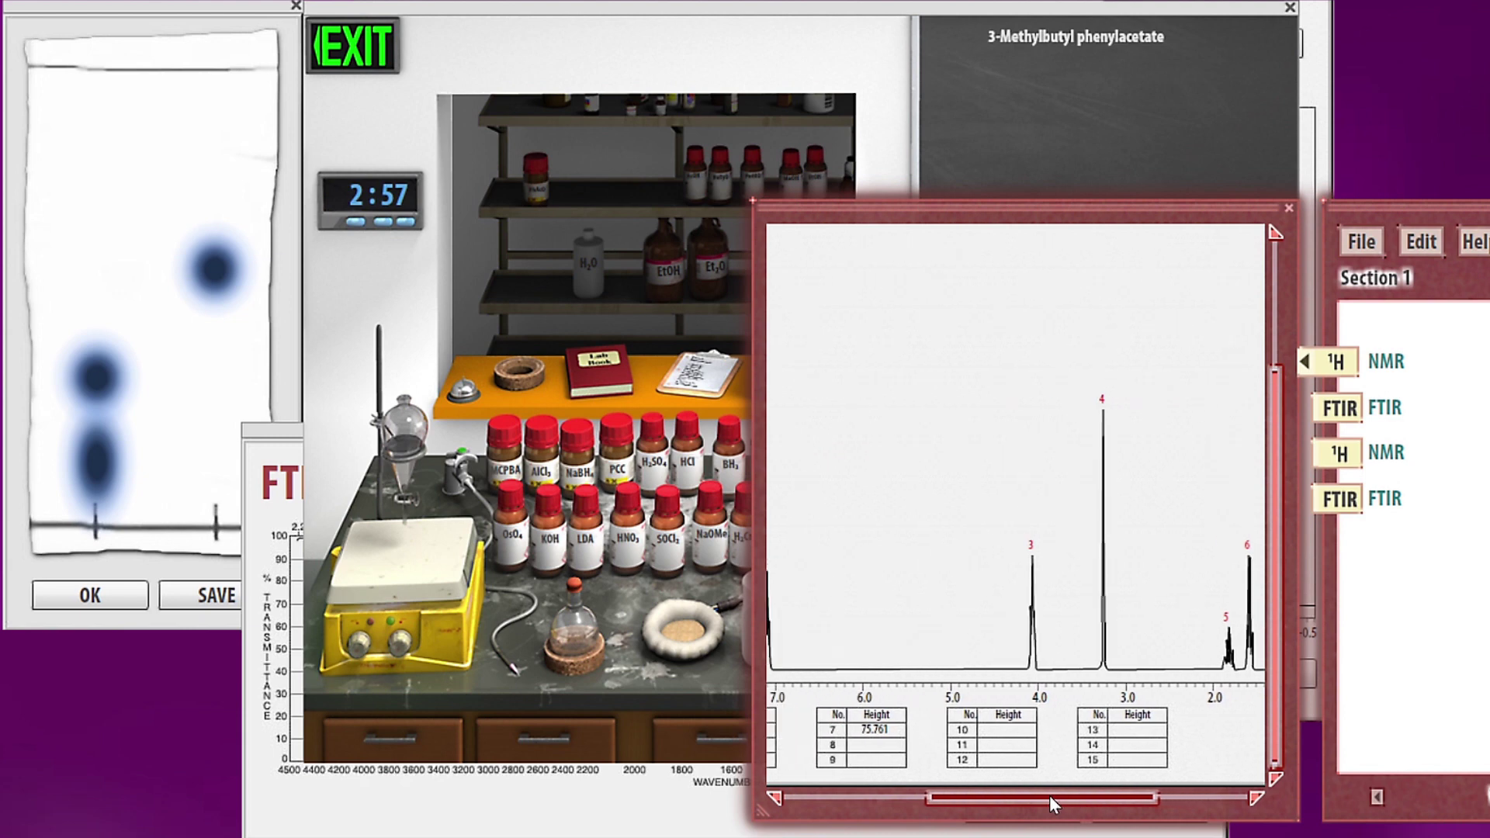
- Compare the saved reference FTIR spectrum of 3-methylbutyl phenylacetate with the isolated product's FTIR spectrum in the lab book
{"action": "left_click", "coordinate": [1347, 405]}
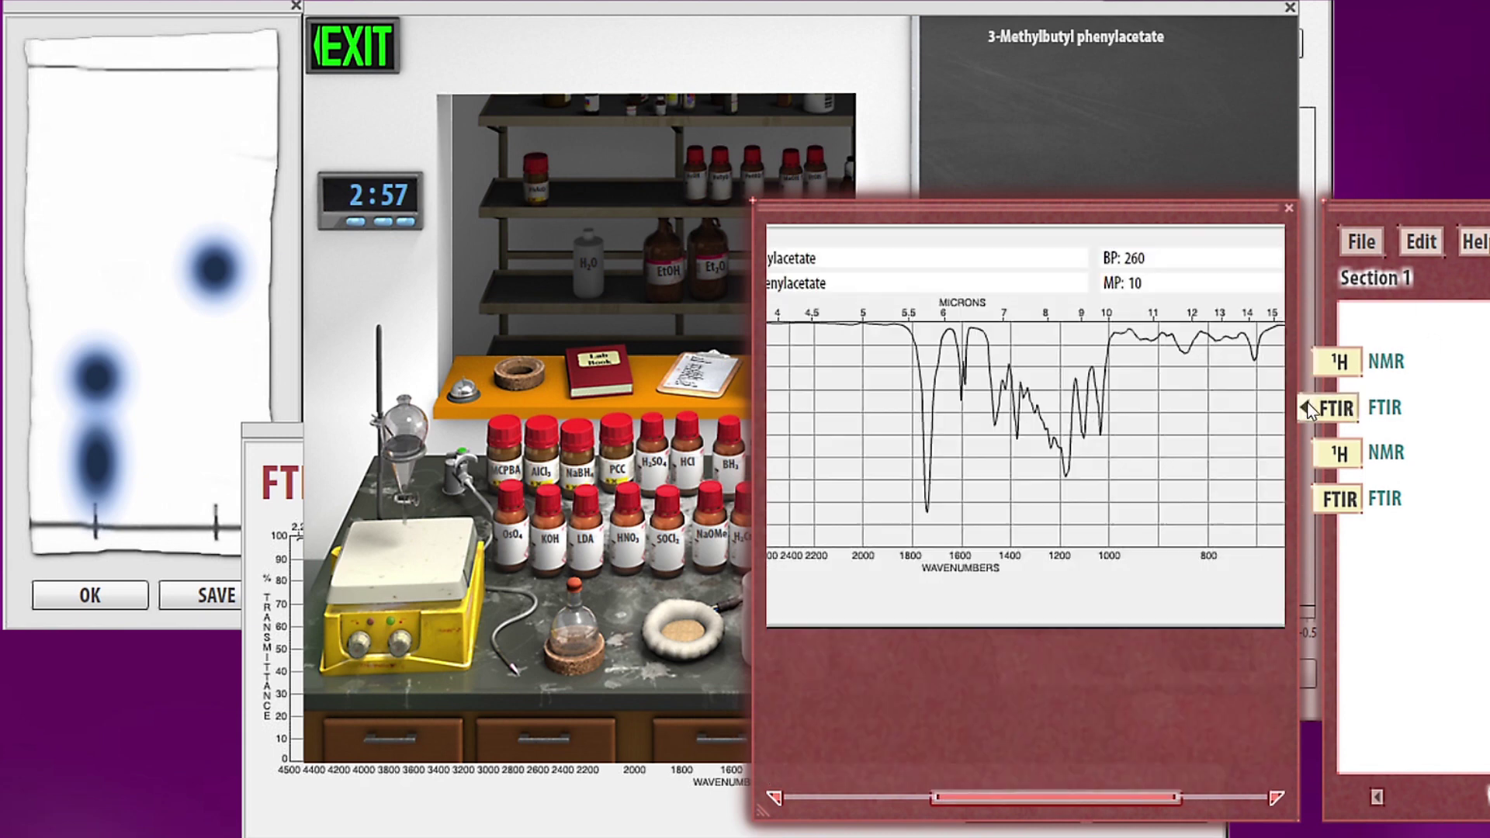
{"action": "left_click_drag", "start_coordinate": [1046, 792], "coordinate": [1130, 740]}
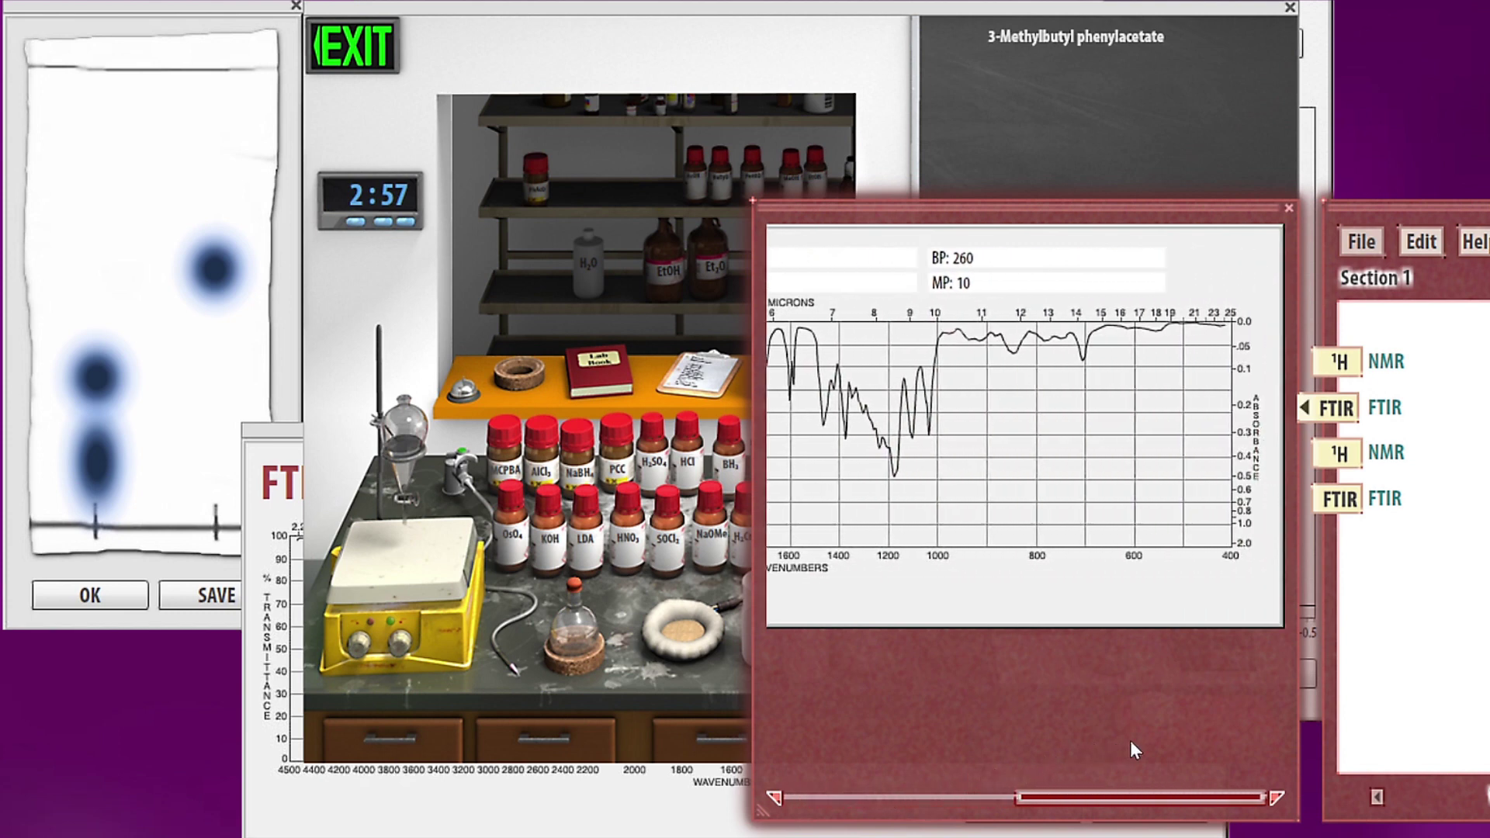
{"action": "left_click", "coordinate": [1331, 501]}
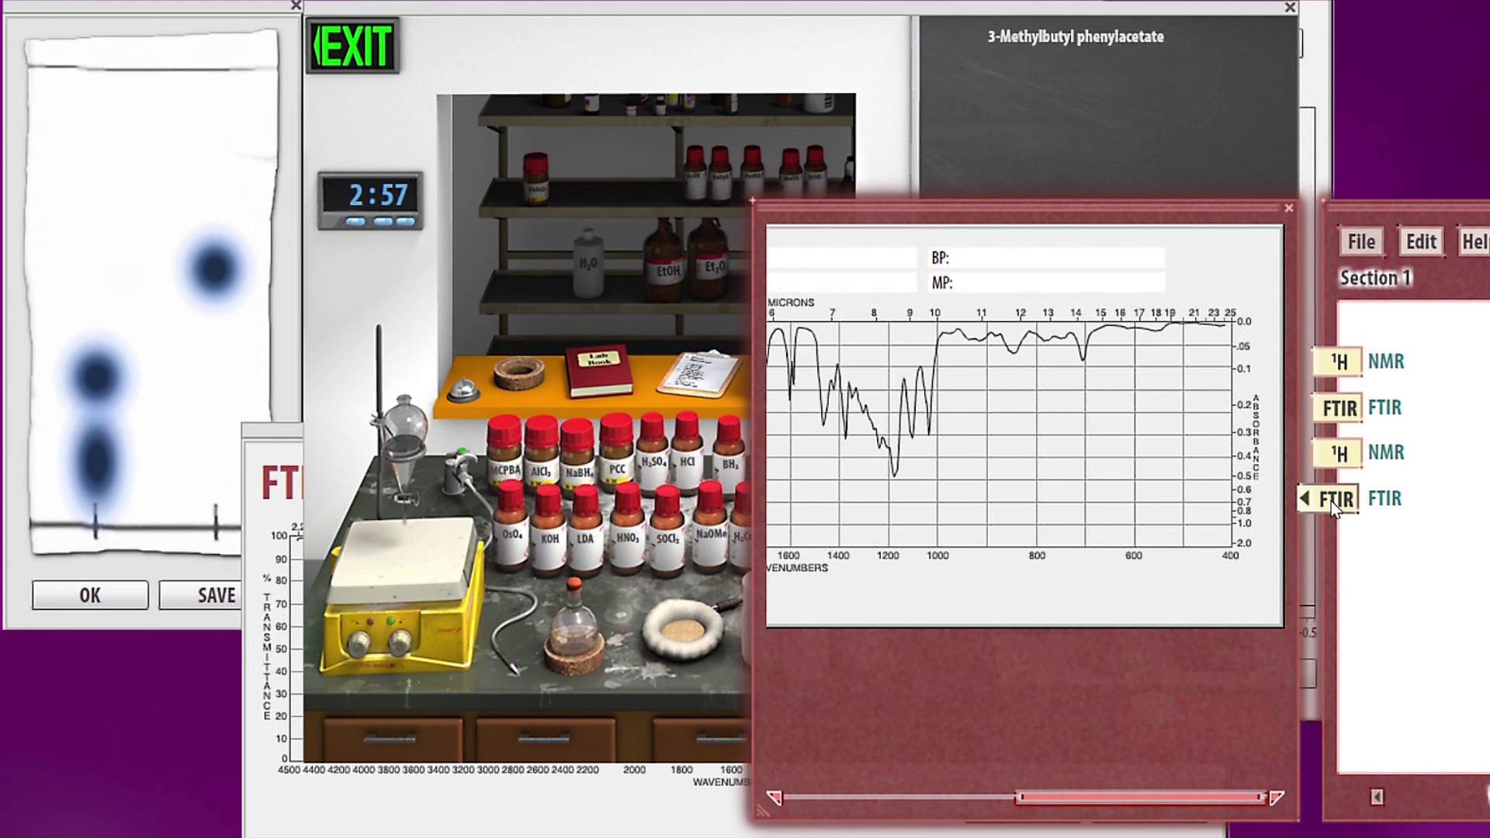
{"action": "left_click_drag", "start_coordinate": [1051, 798], "coordinate": [877, 787]}
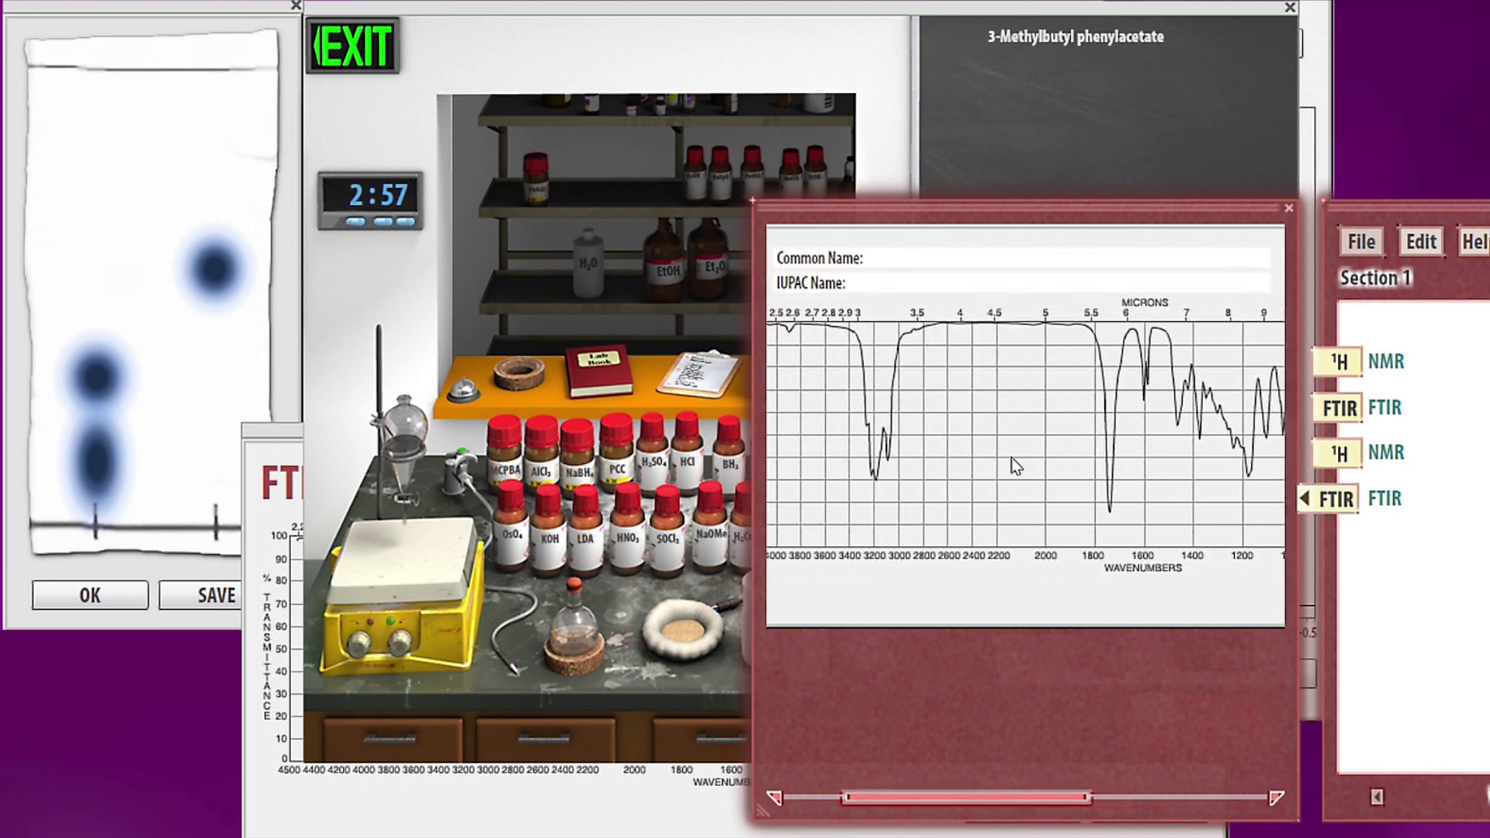